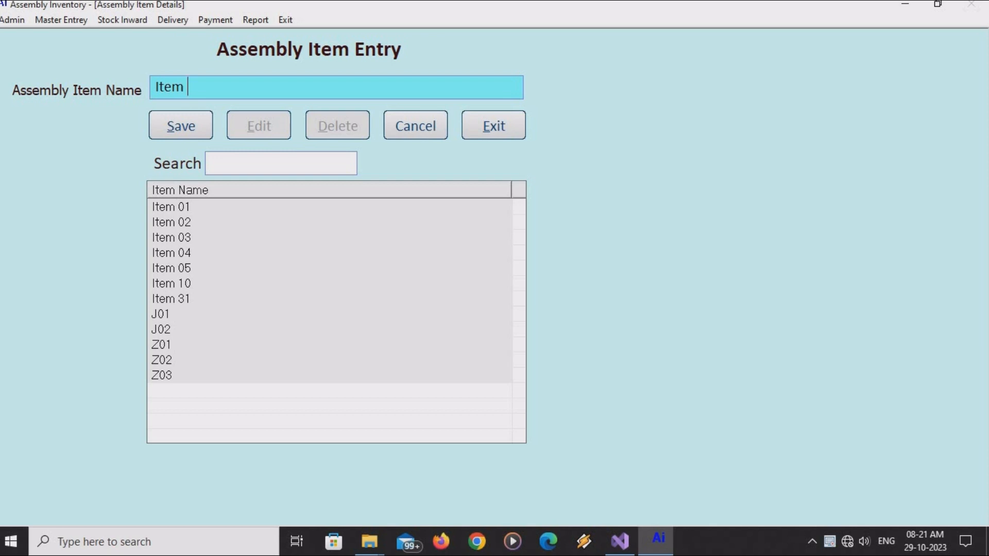
Try saving Item 10 as an assembly item, dismiss the duplicate warnings and cancel the entry.
text(10)
click(204, 126)
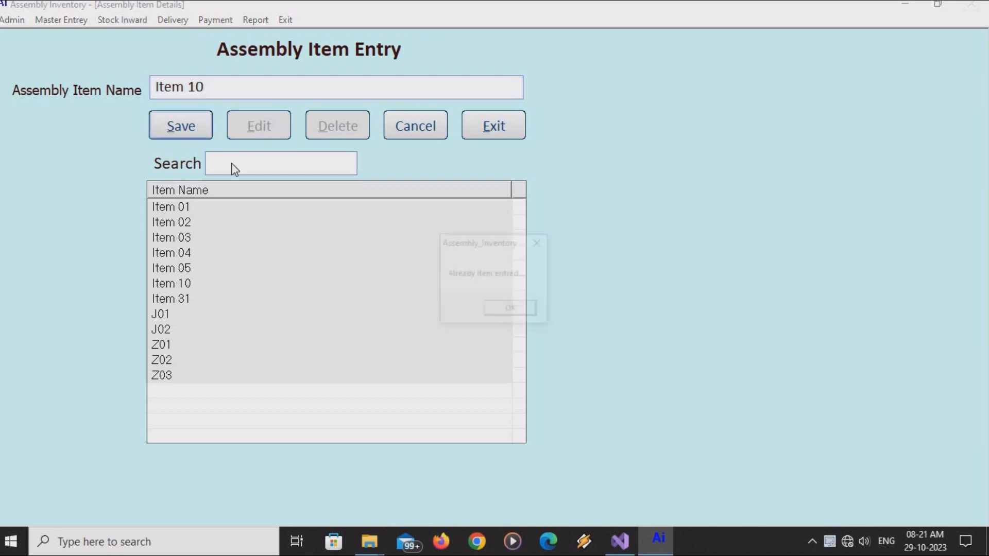
click(517, 310)
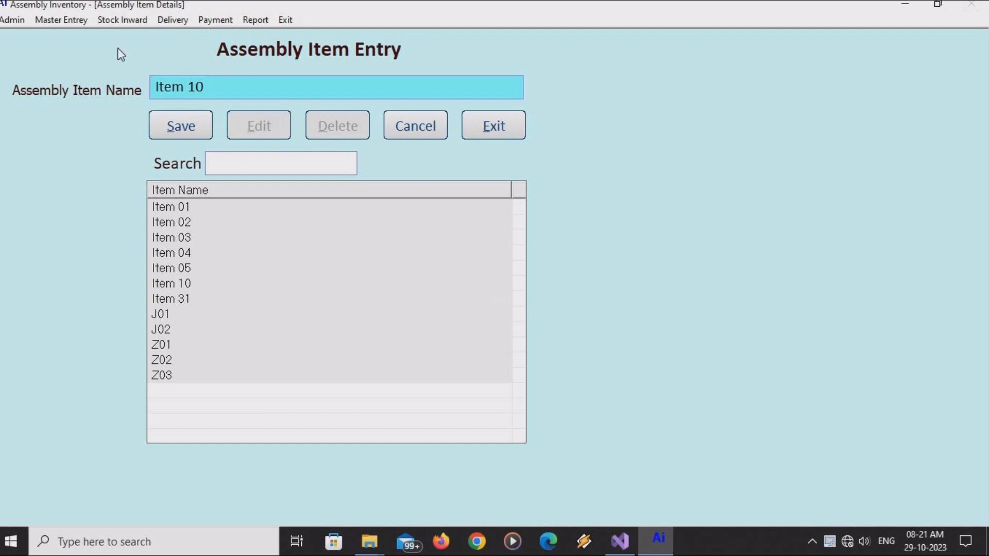
click(185, 129)
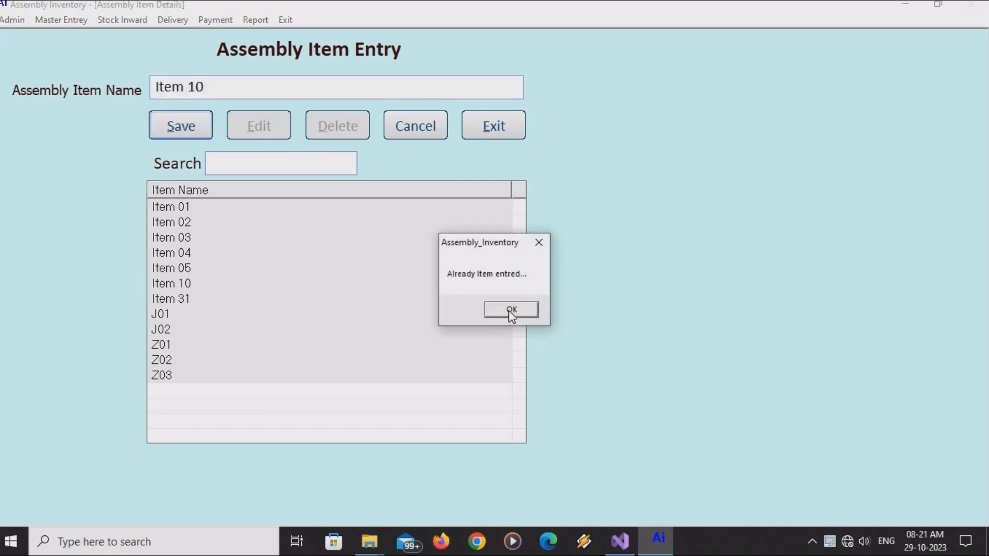
click(508, 310)
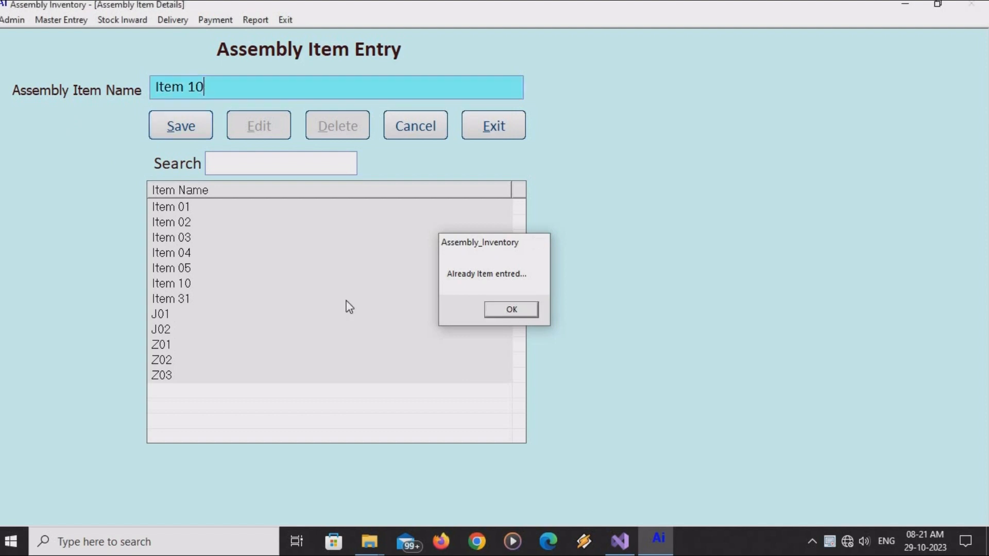
click(420, 131)
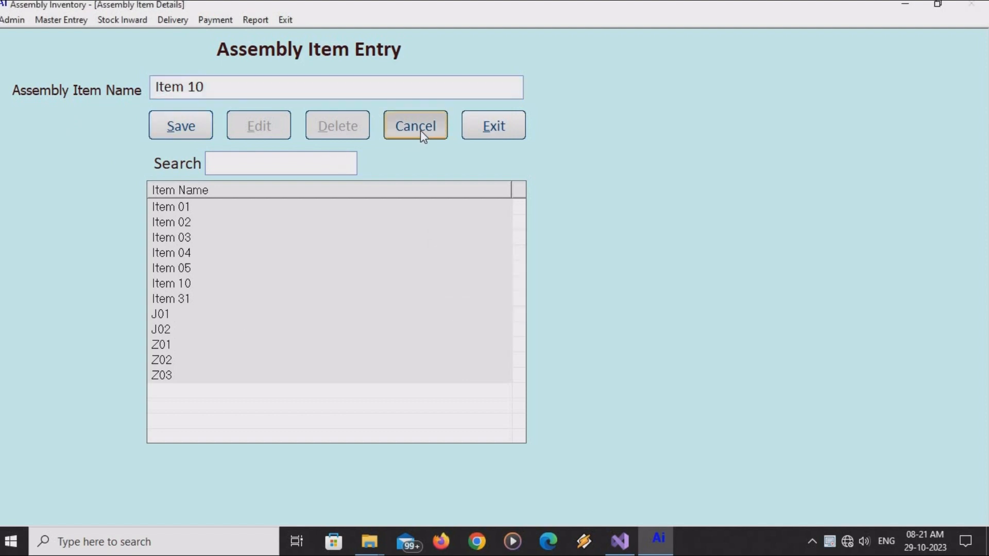
click(193, 284)
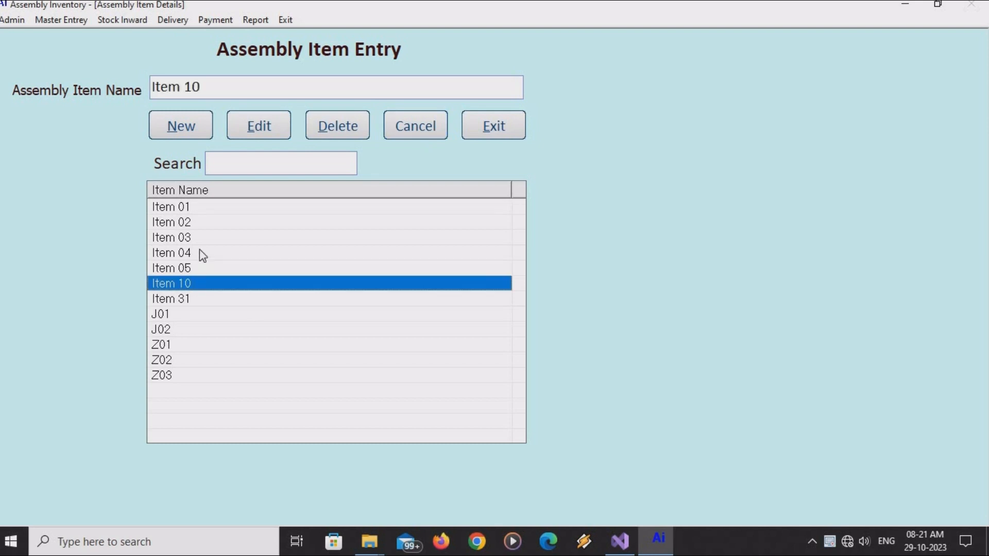
click(198, 252)
Save Item 11 as a new assembly item and confirm it appears in the item list.
click(184, 123)
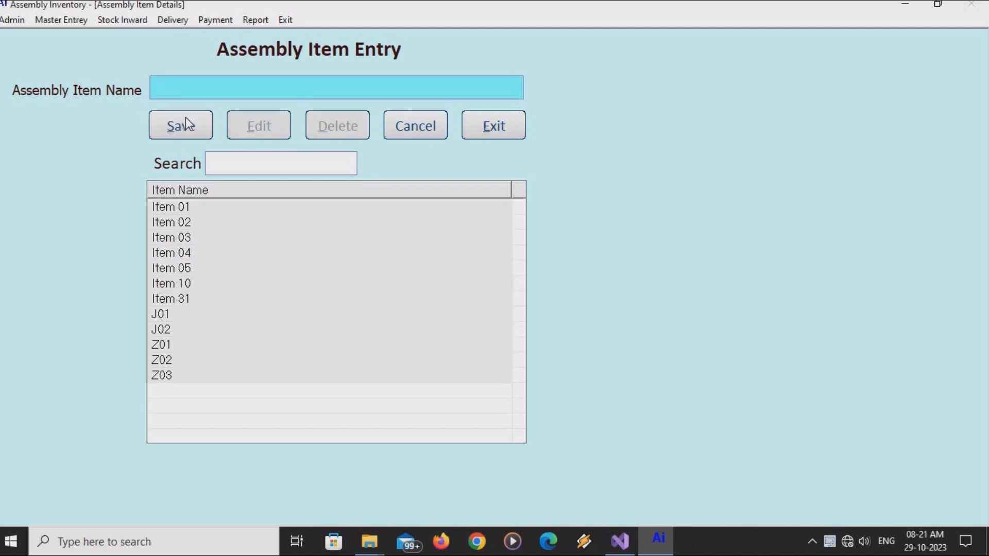
text(Item 11)
click(177, 133)
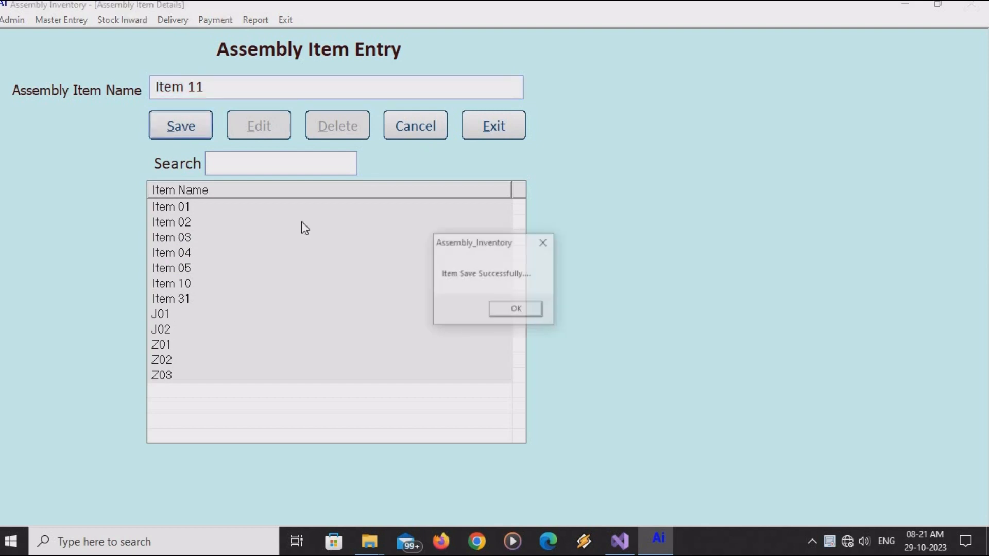
click(525, 308)
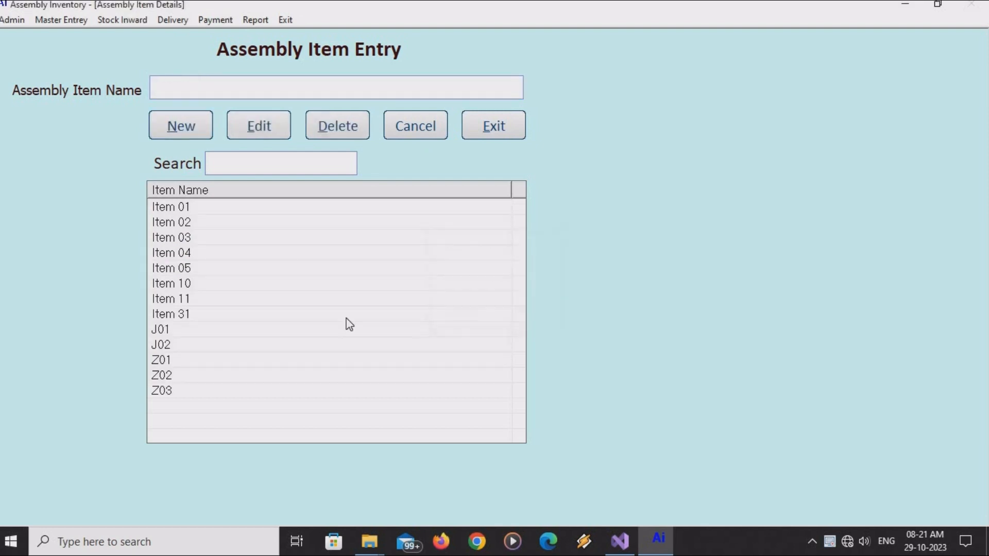
click(215, 300)
click(220, 314)
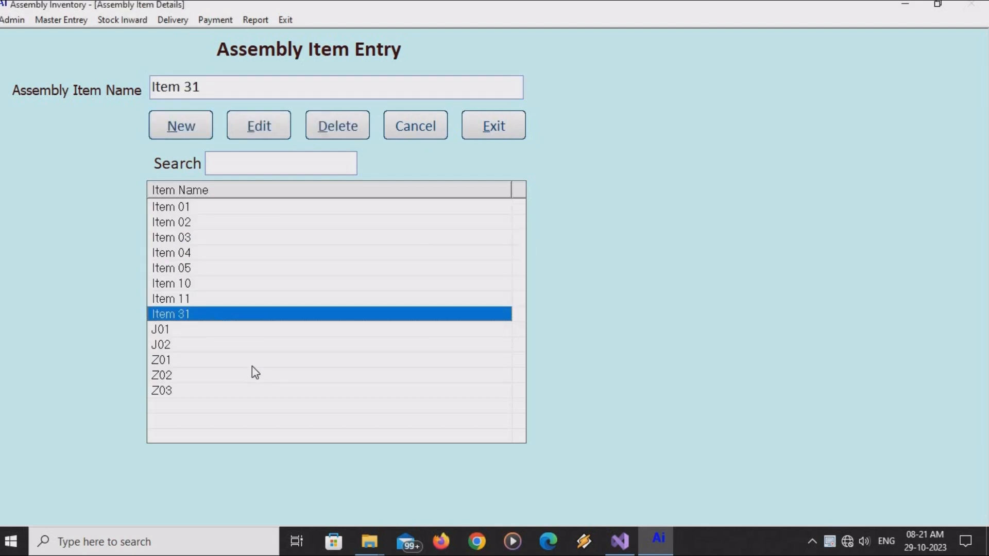
click(252, 365)
click(60, 20)
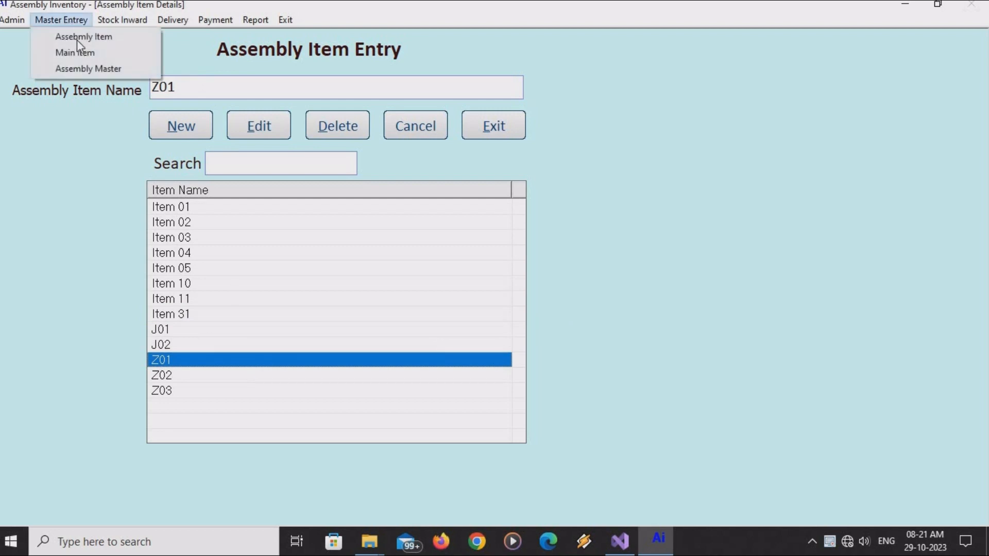
click(80, 54)
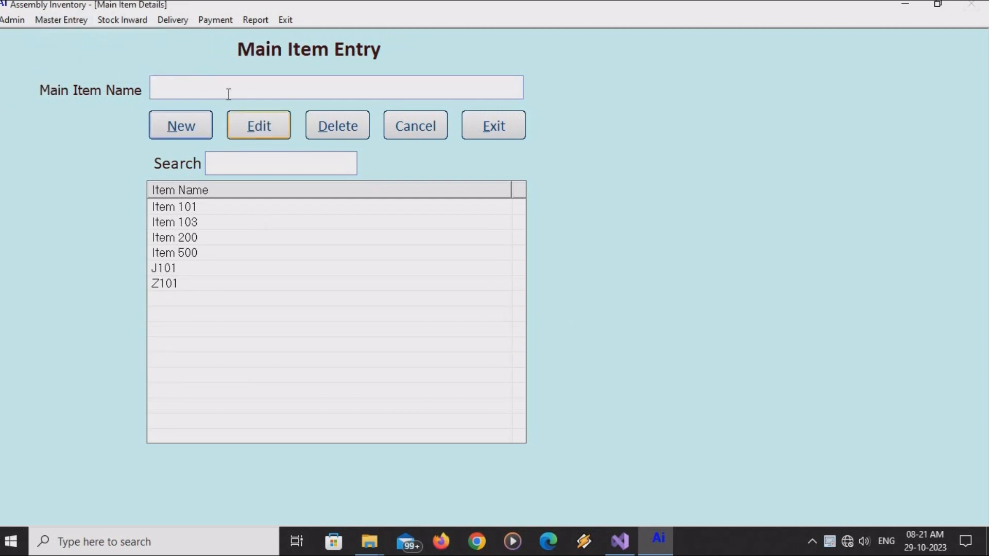
Save Item 601 as a new main item and check it alongside Items 500, 200, 103 and 101.
click(198, 93)
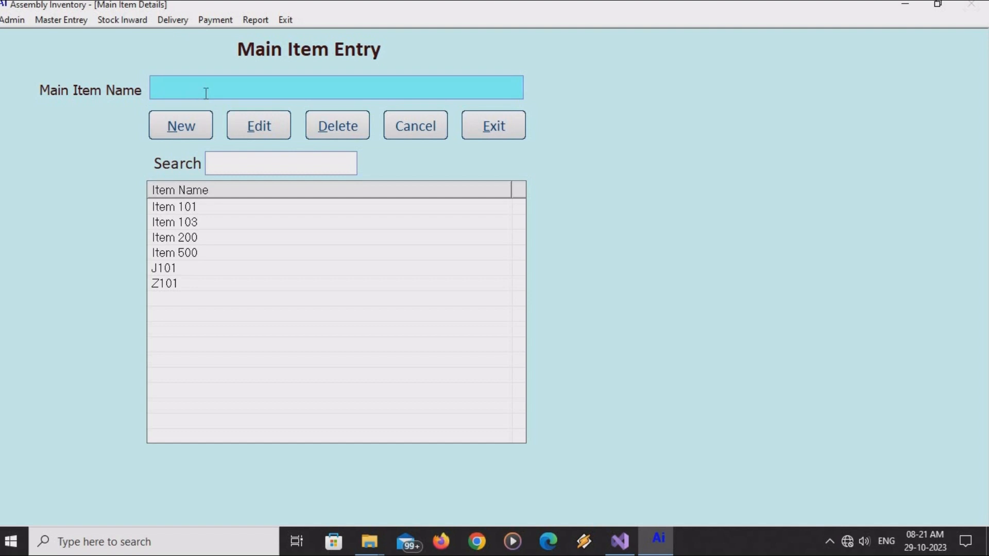
click(191, 128)
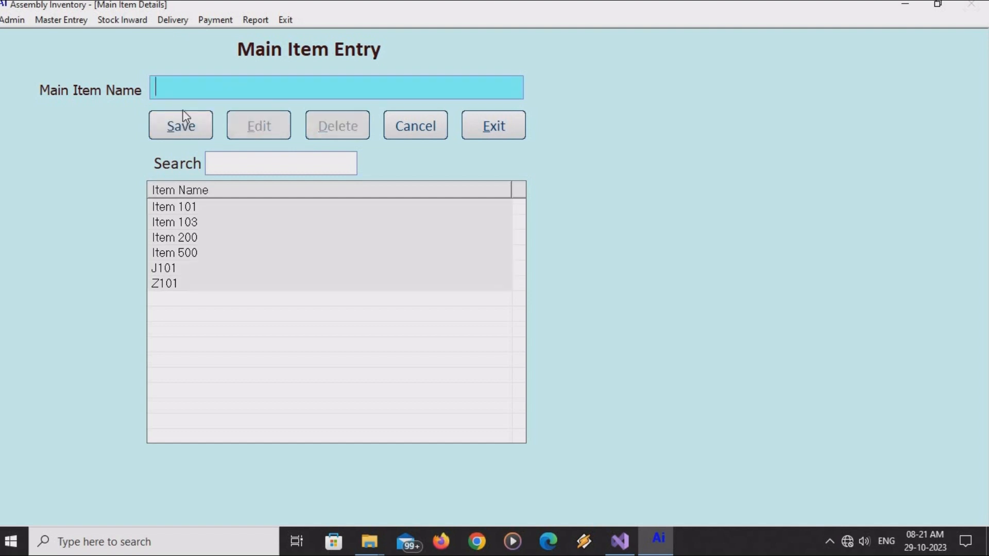
text(Item 601)
click(193, 131)
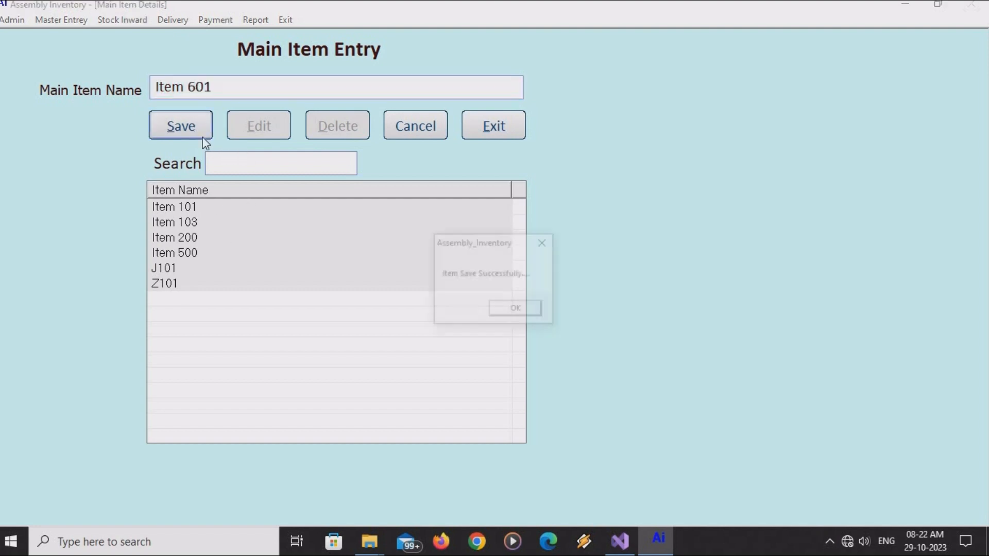
click(520, 310)
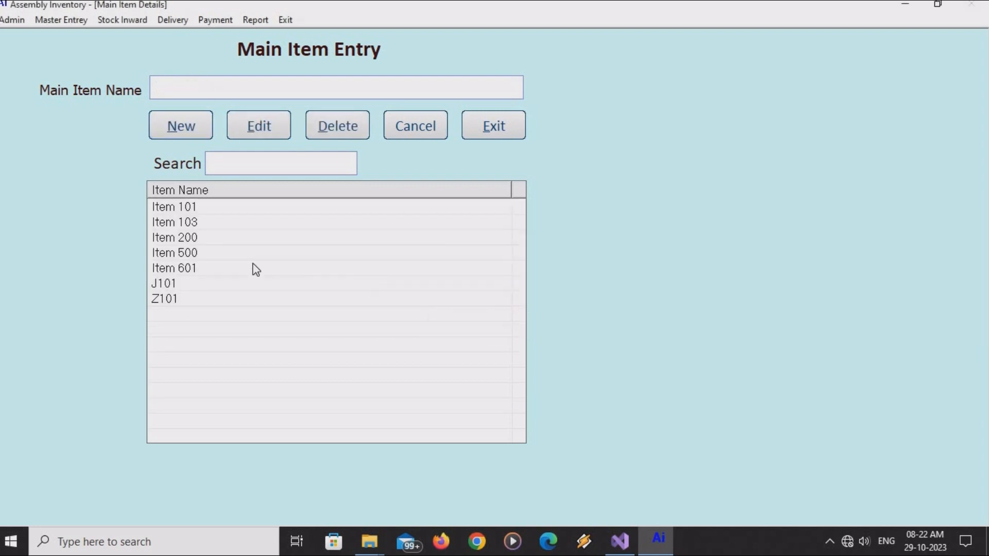
click(221, 267)
click(219, 253)
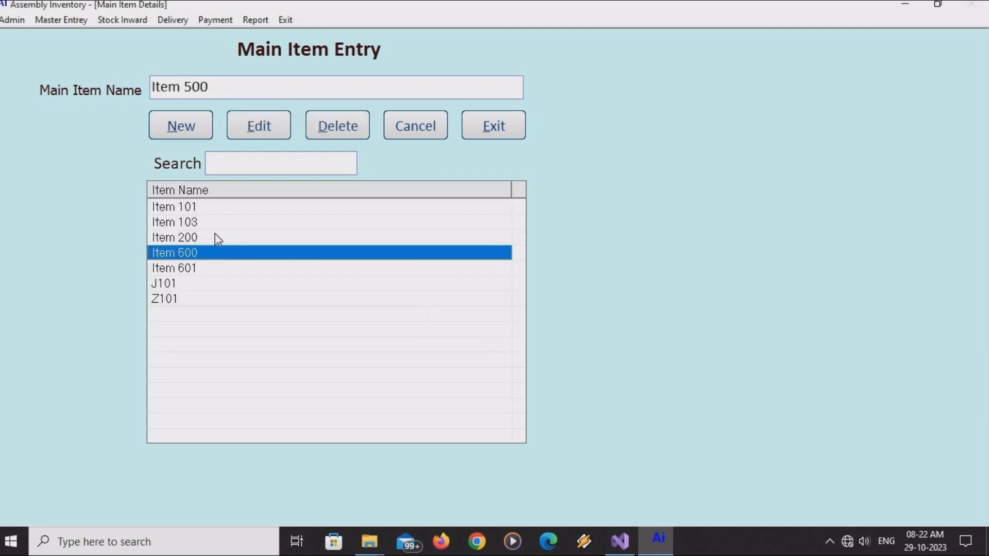
click(215, 237)
click(211, 222)
click(209, 208)
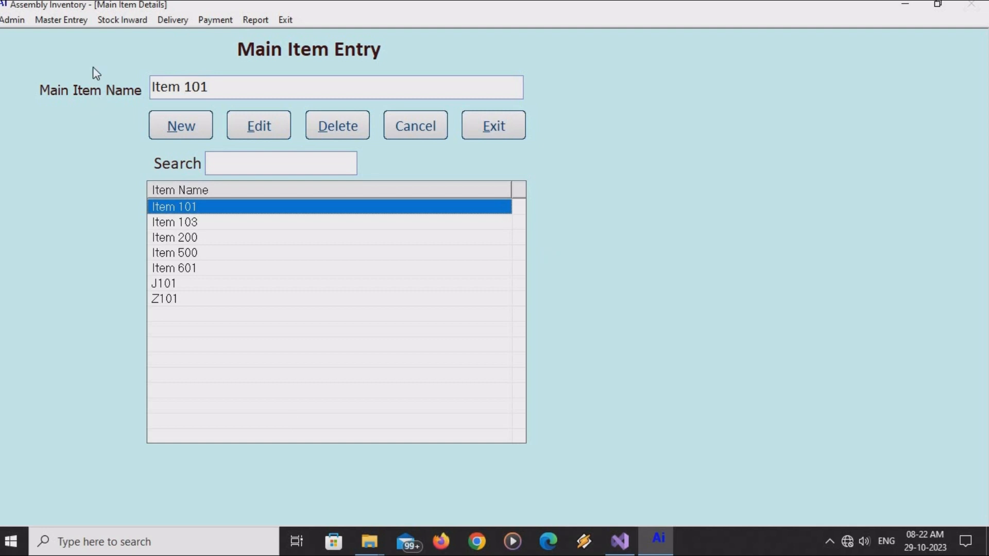
click(73, 22)
click(73, 37)
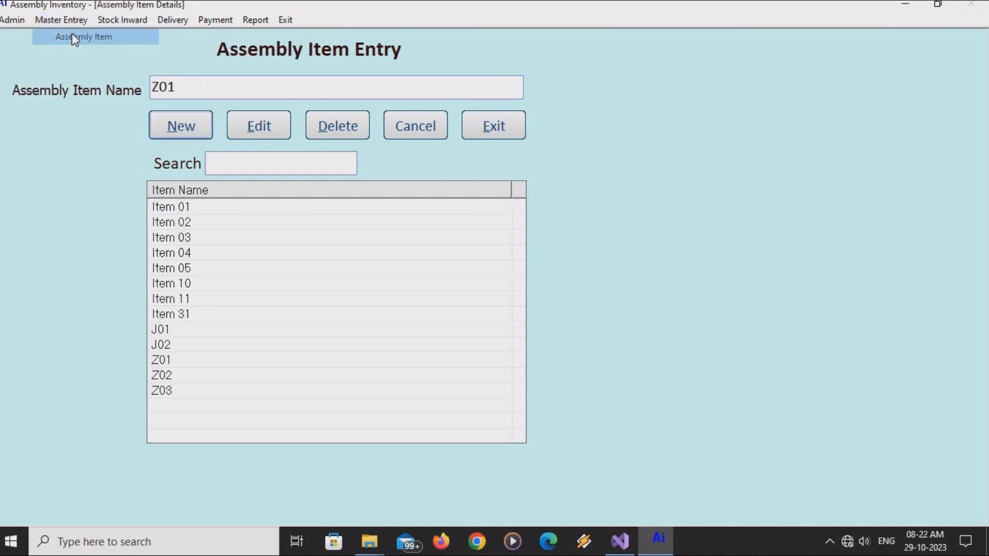
Save Item 61 as a new assembly item.
click(169, 133)
text(Ite)
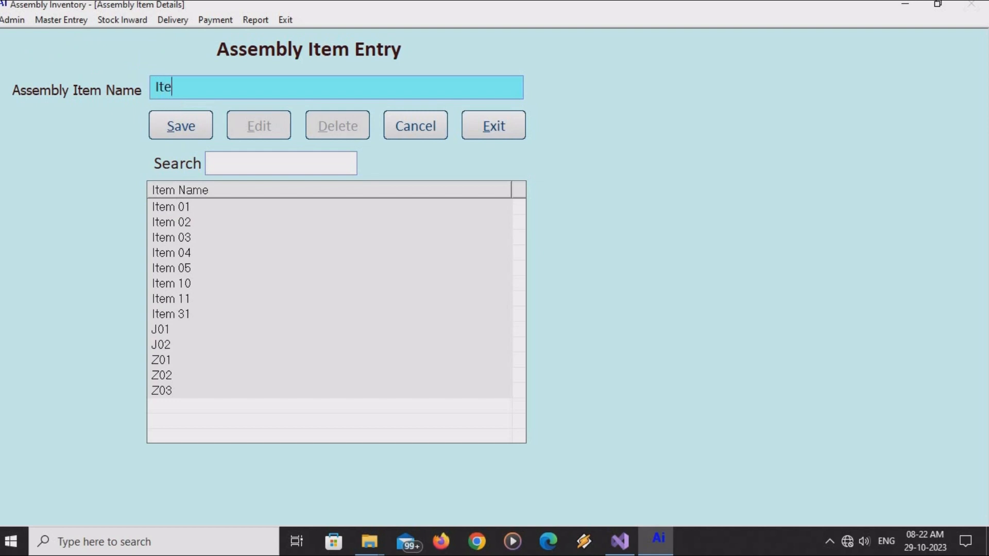
text(m 61)
click(174, 119)
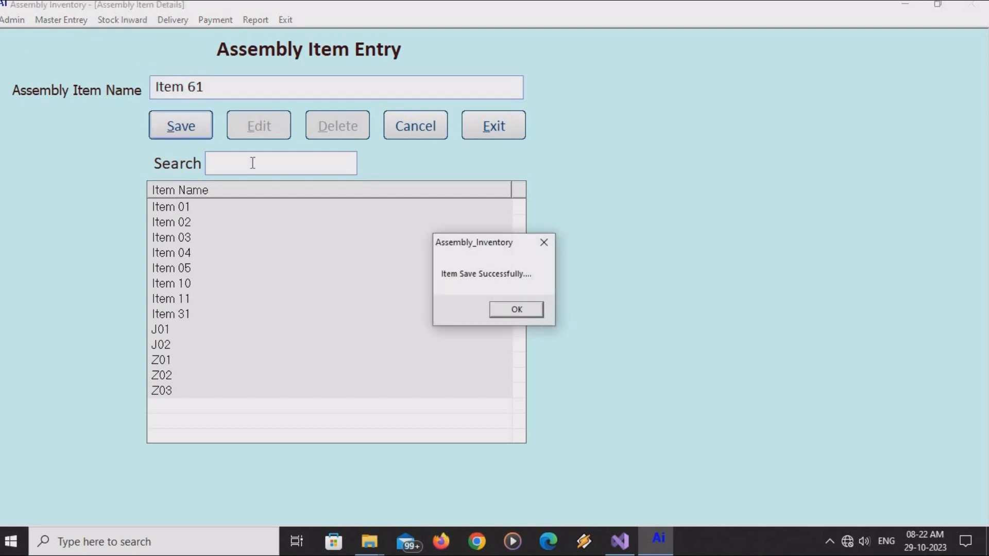
key(Return)
Save Item 62 as an assembly item, then exit the Assembly Item Entry form.
click(170, 115)
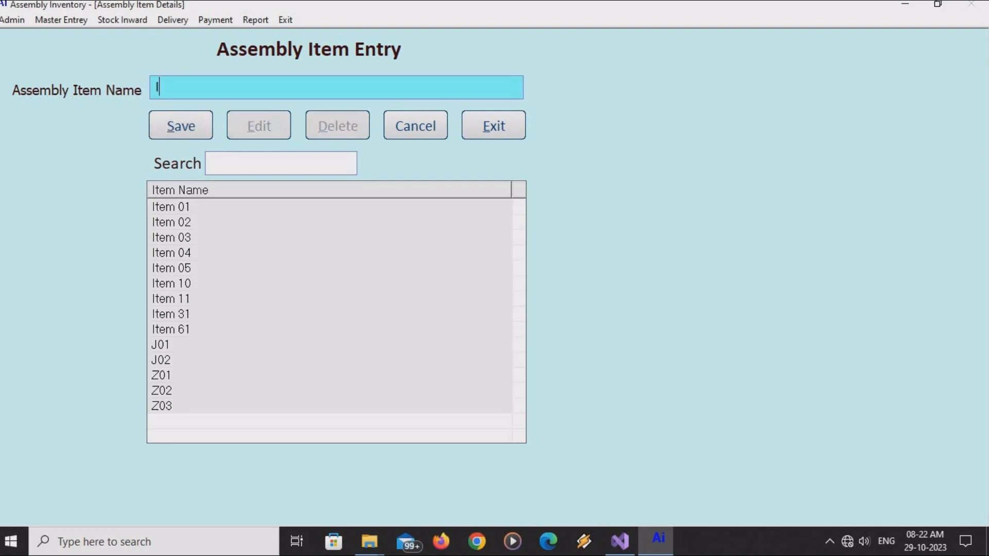
text(It)
key(BackSpace)
key(BackSpace)
text(Item 62)
click(188, 135)
click(536, 309)
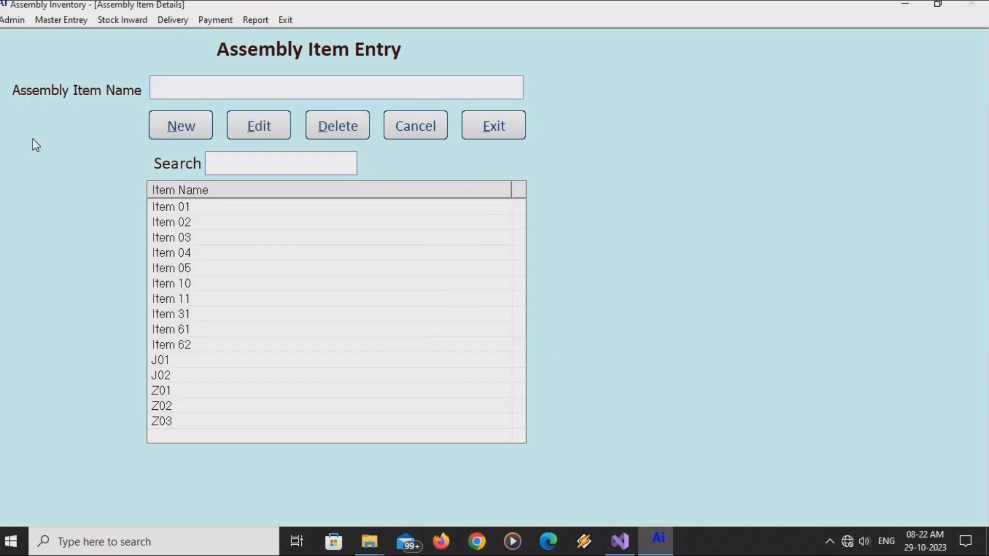
click(474, 135)
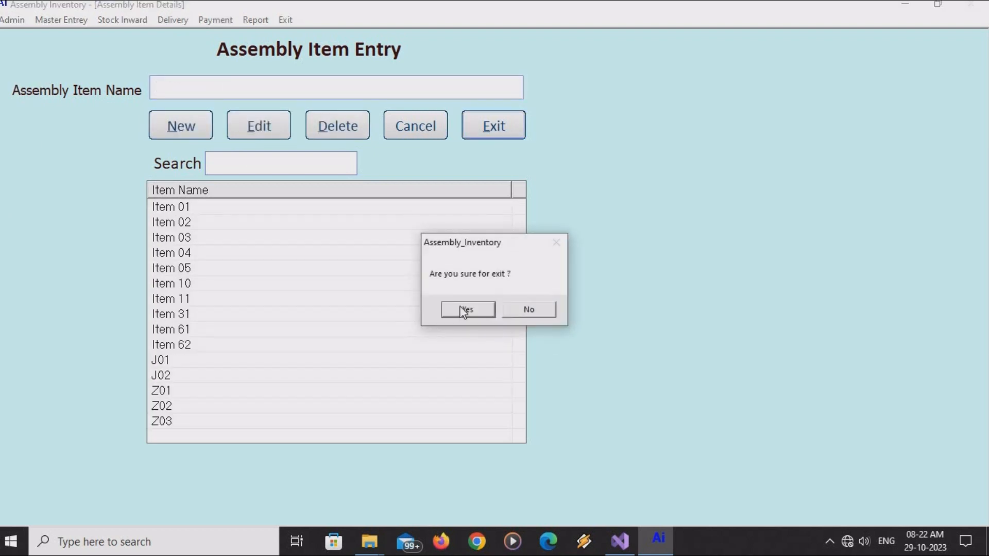
click(465, 309)
click(51, 21)
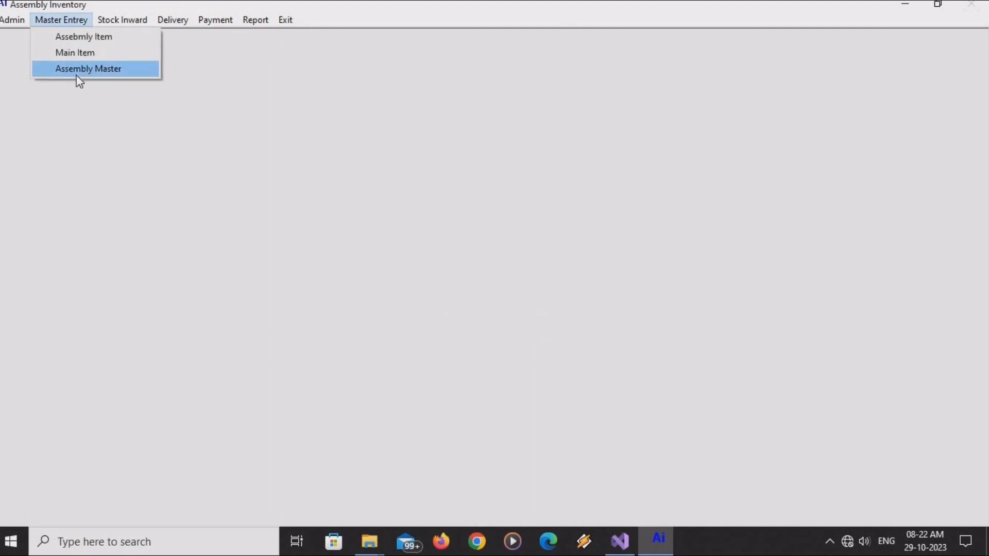
Save final product Item 601 with Item 61 and Item 62 as its components.
click(76, 75)
click(309, 189)
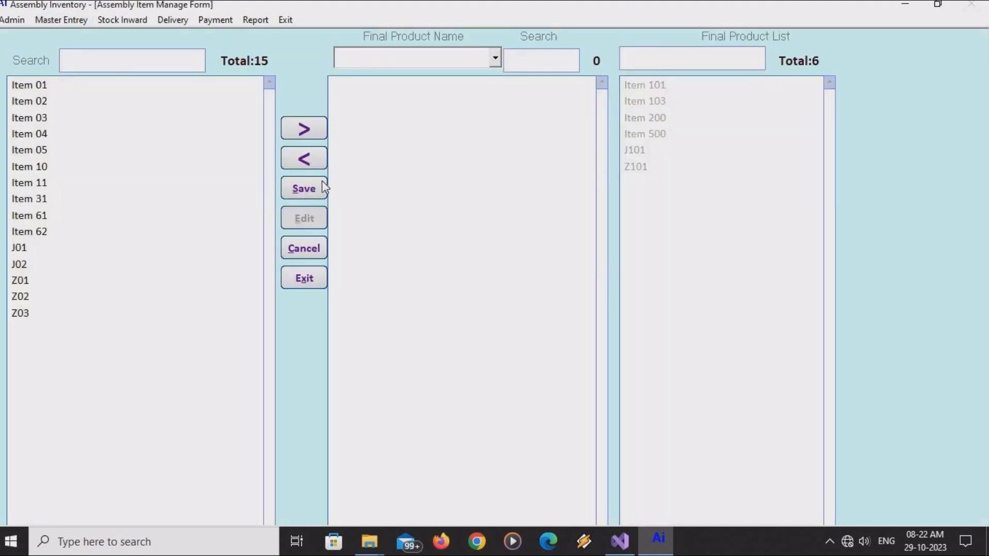
click(376, 63)
click(380, 81)
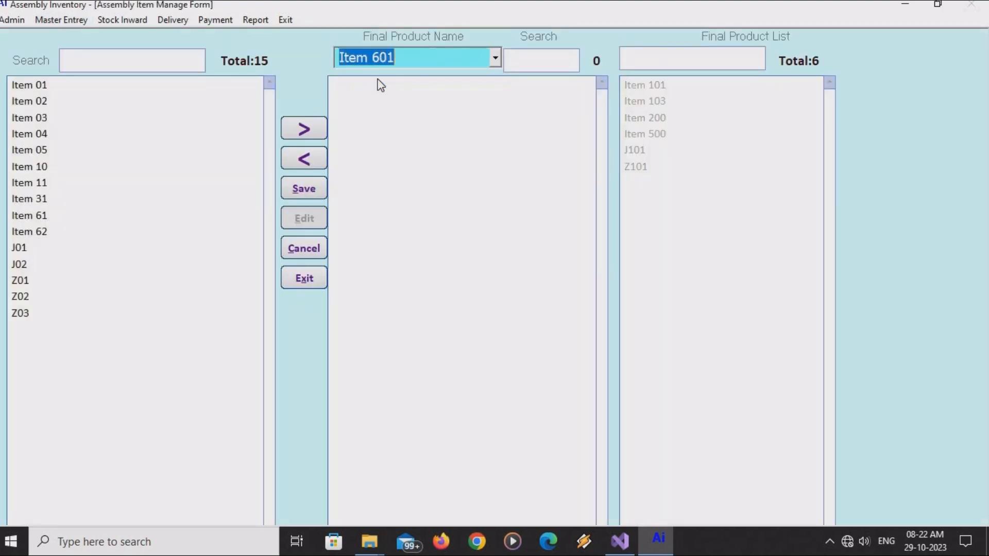
double_click(39, 215)
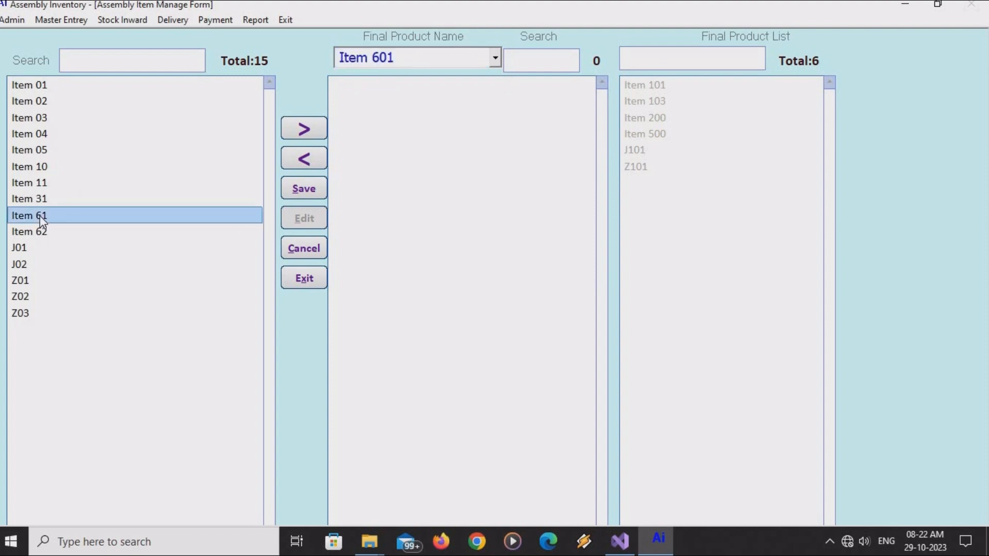
double_click(42, 216)
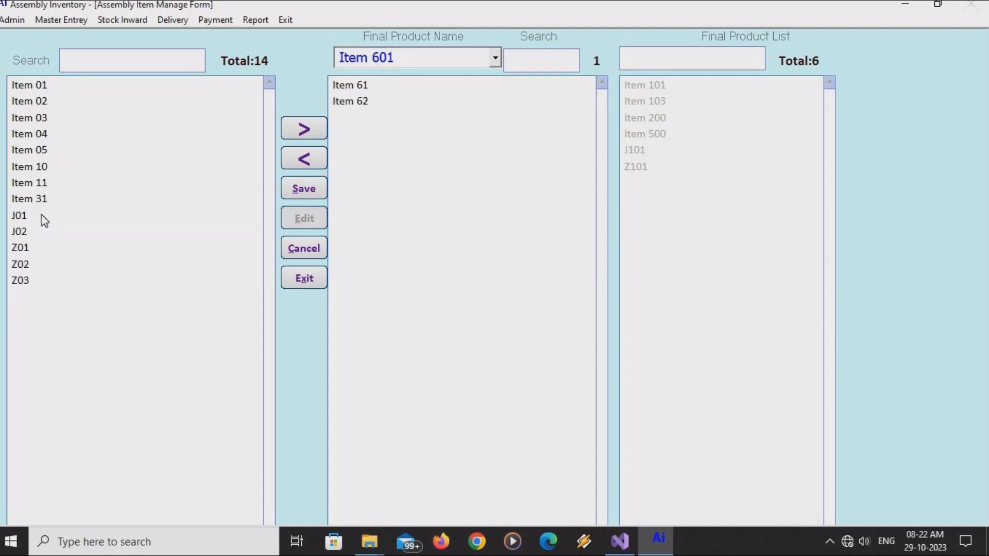
click(313, 190)
click(521, 310)
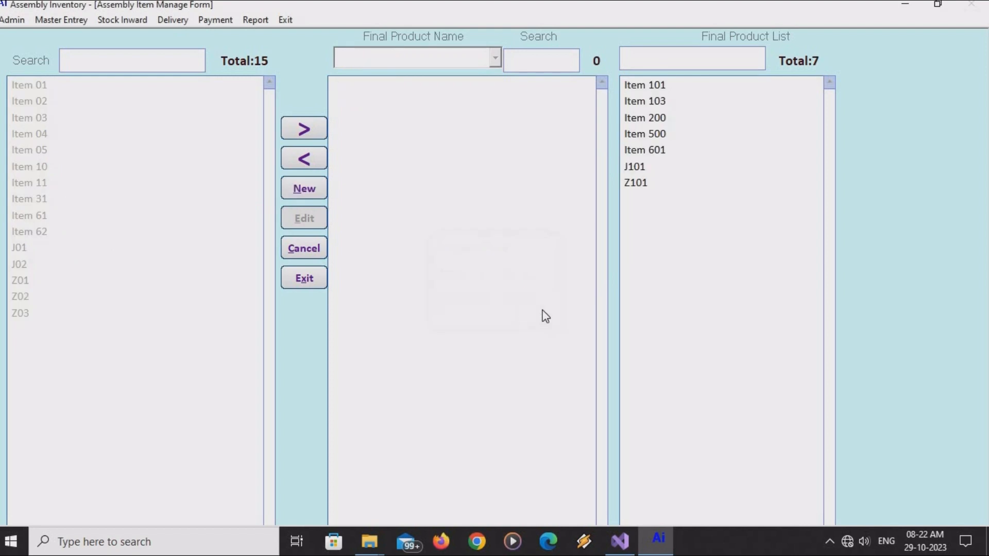
Add a second Item 62 to Item 601's components and update the assembly.
click(660, 151)
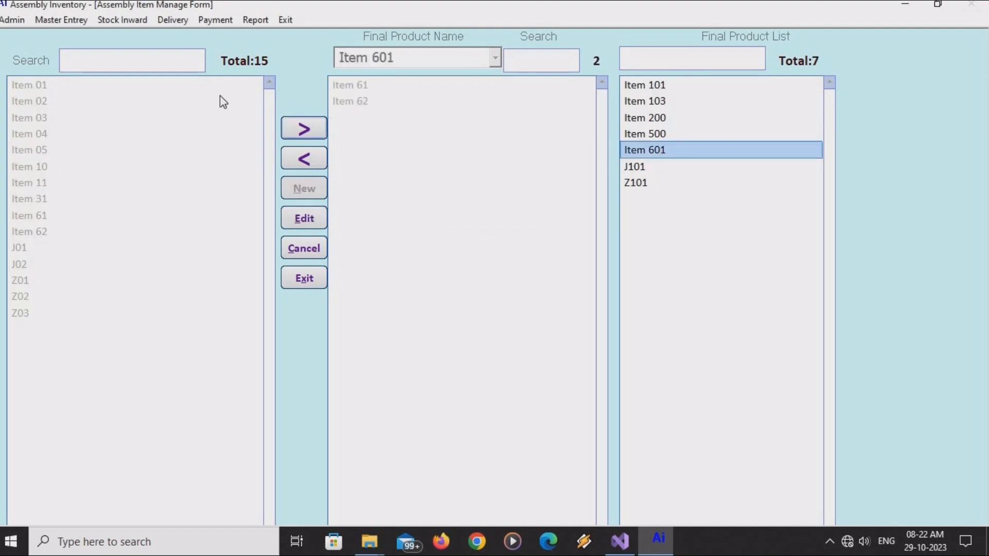
click(86, 58)
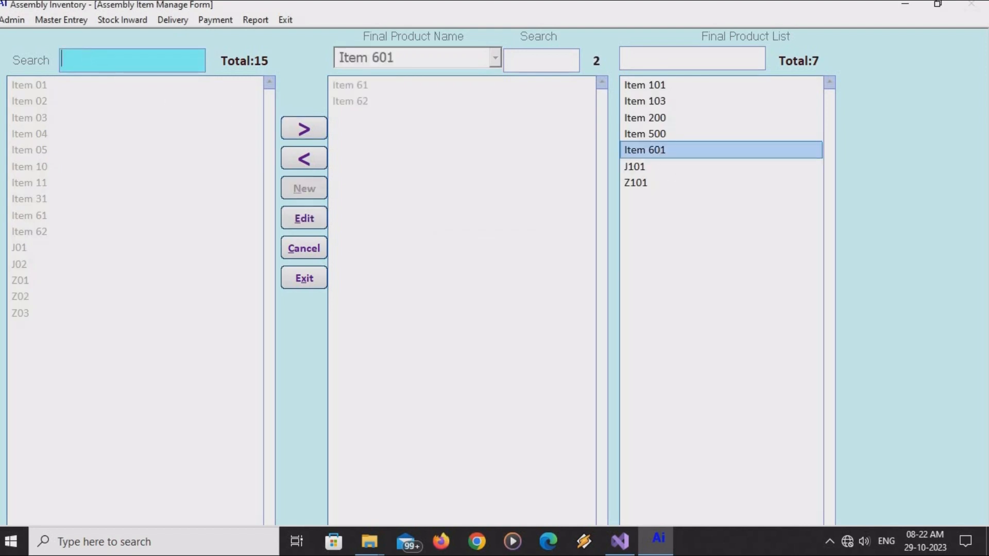
text(62)
double_click(30, 85)
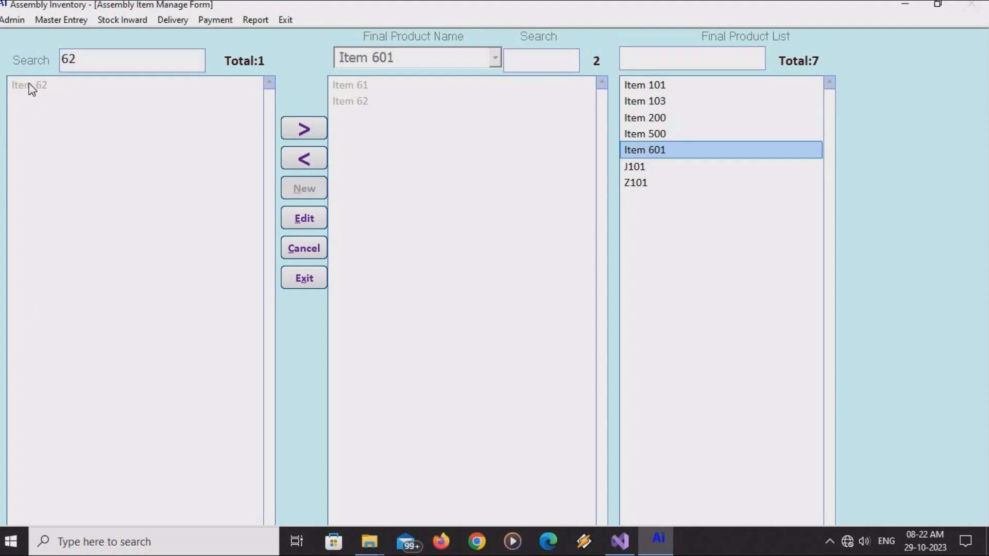
click(306, 223)
click(304, 219)
click(508, 311)
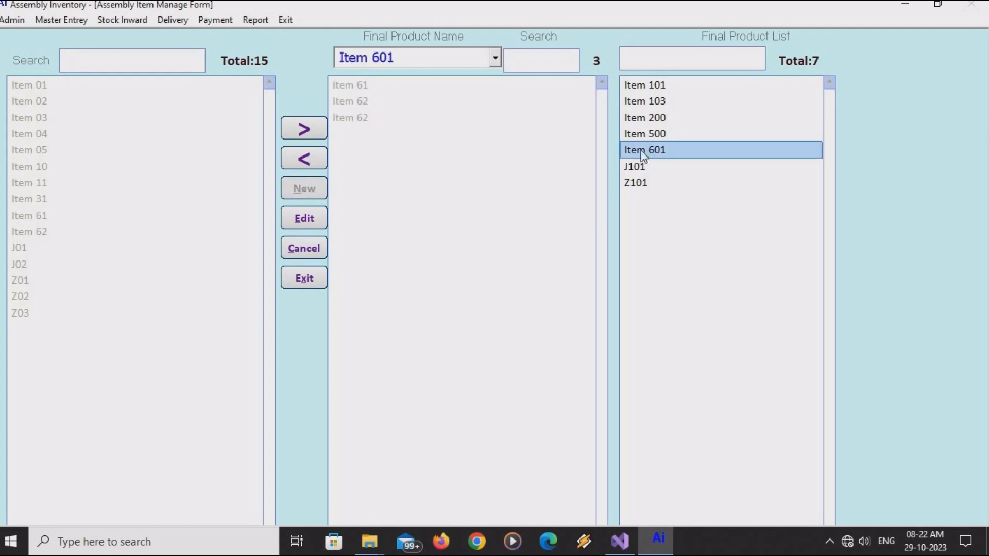
click(641, 134)
click(642, 117)
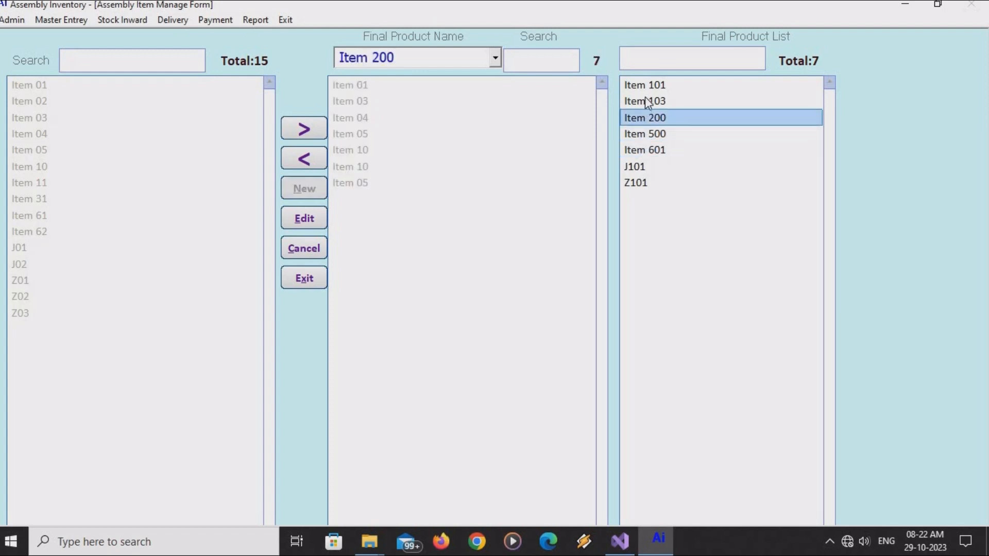
click(643, 101)
click(118, 20)
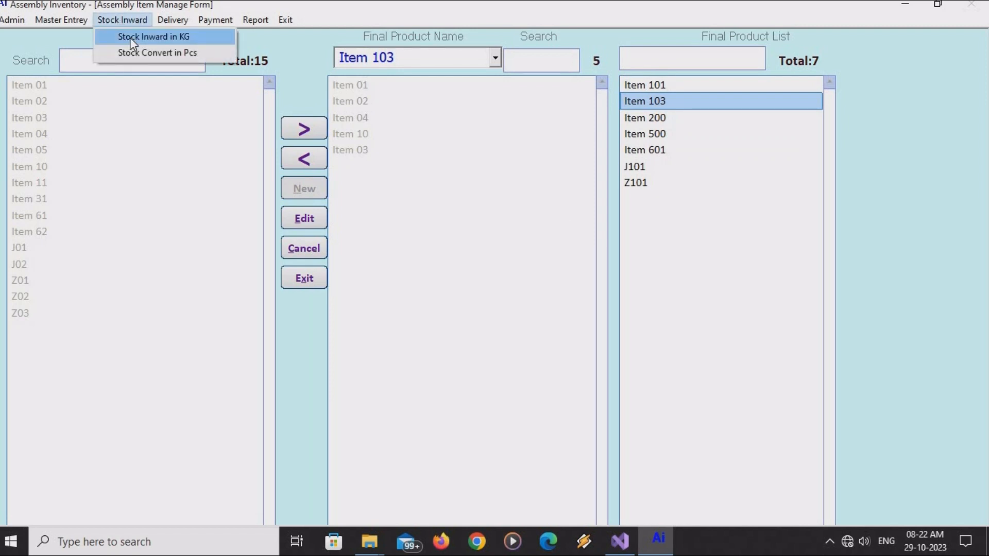
Start a Stock Inward in KG entry with invoice 122, the first party and Item 61.
click(133, 37)
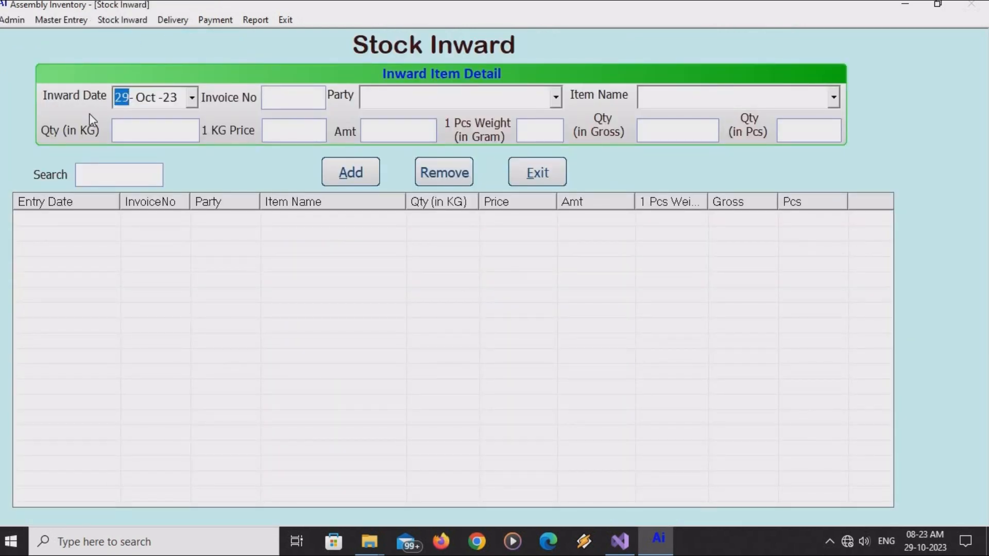
key(Tab)
text(122)
key(Tab)
key(Down)
key(Tab)
key(Tab)
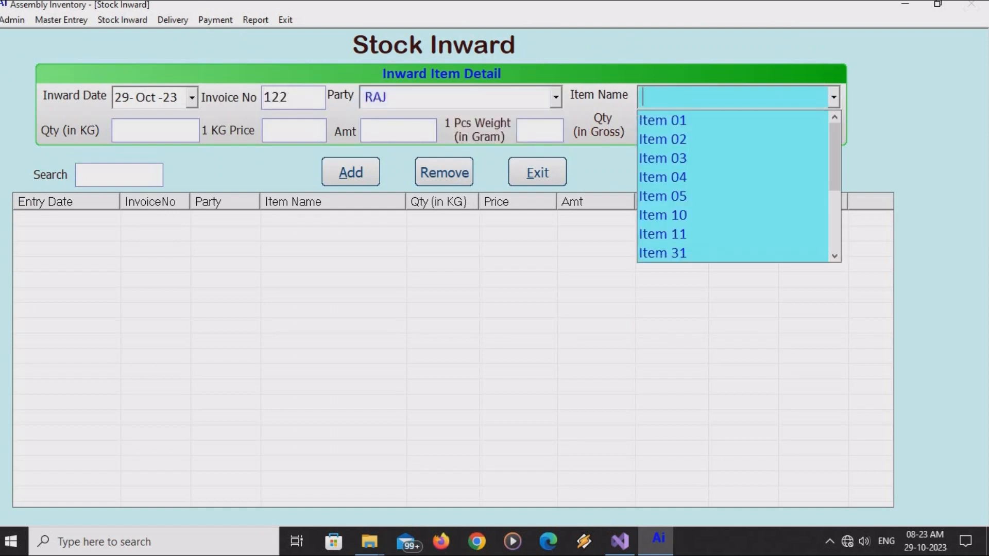
key(Down)
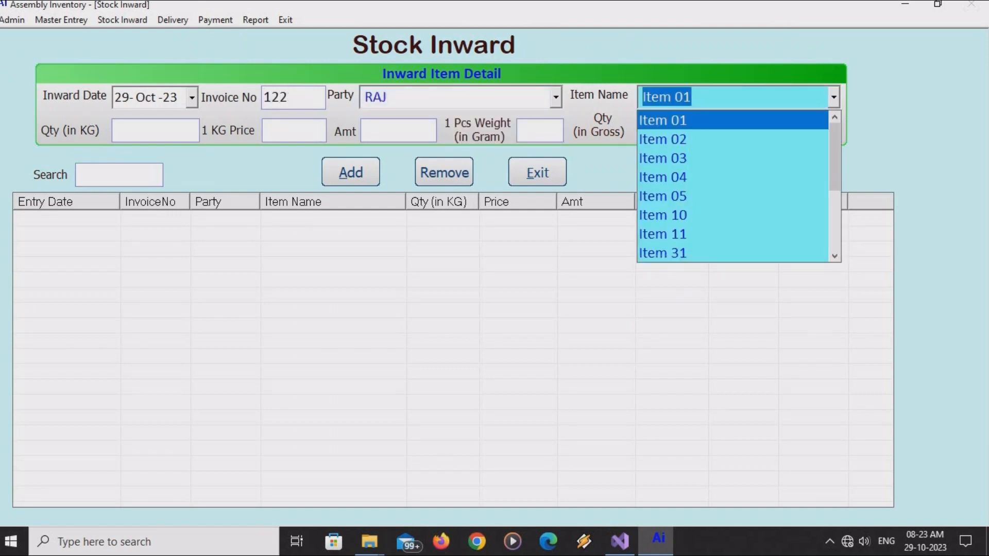
key(Down)
key(Down)
key(Down)
key(Down)
key(Down)
key(Down)
key(Down)
key(Down)
key(Down)
key(Down)
key(Down)
key(Down)
key(Down)
key(Down)
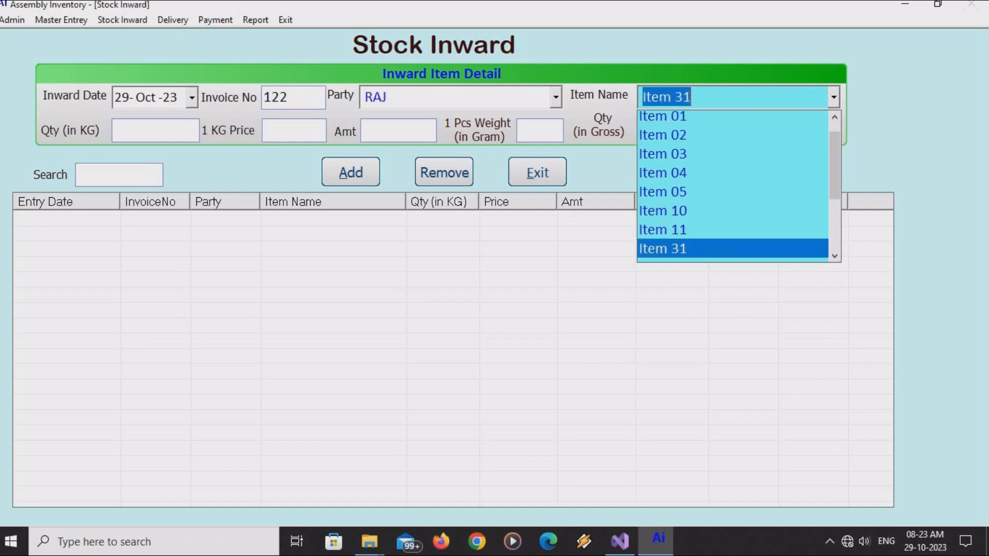
key(Up)
key(Up)
key(Up)
key(Up)
key(Up)
key(Up)
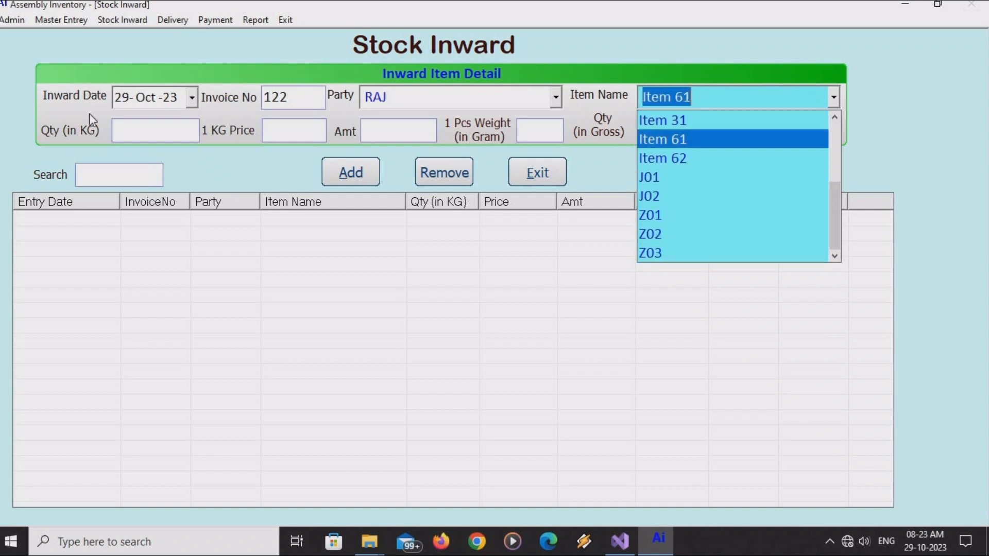
key(Tab)
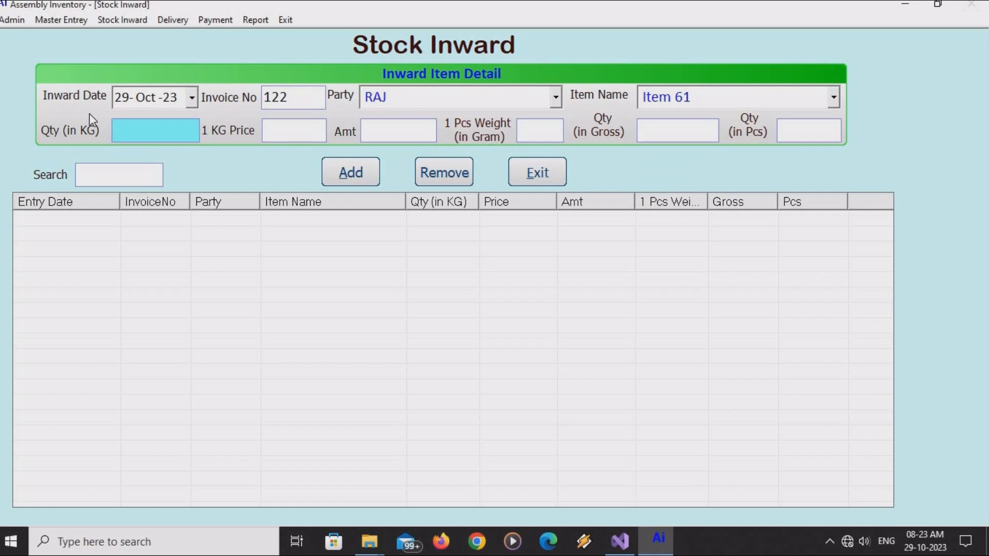
Enter quantity 25 KG, price 585 per KG and a 15 g piece weight.
text(25)
key(Tab)
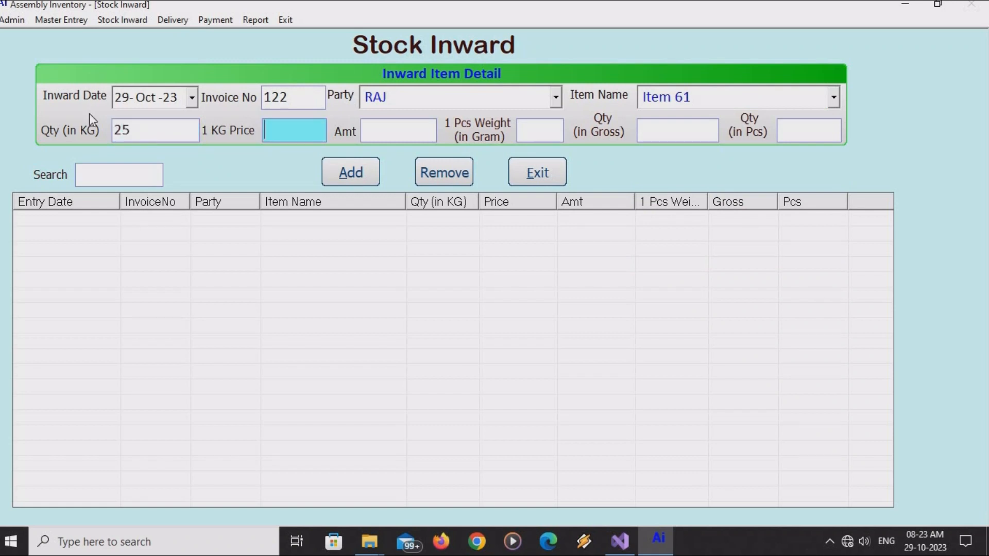
text(585)
key(Tab)
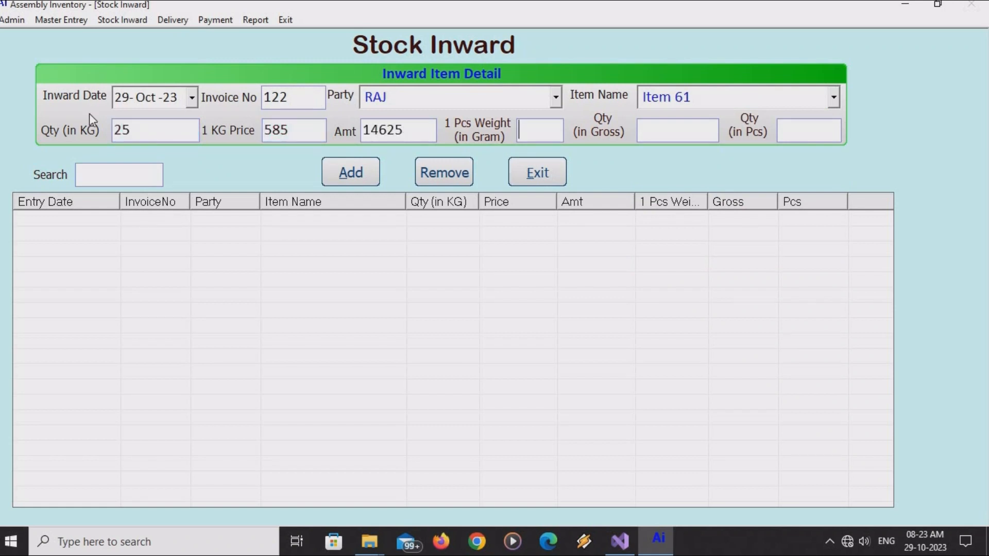
text(0.025)
key(Tab)
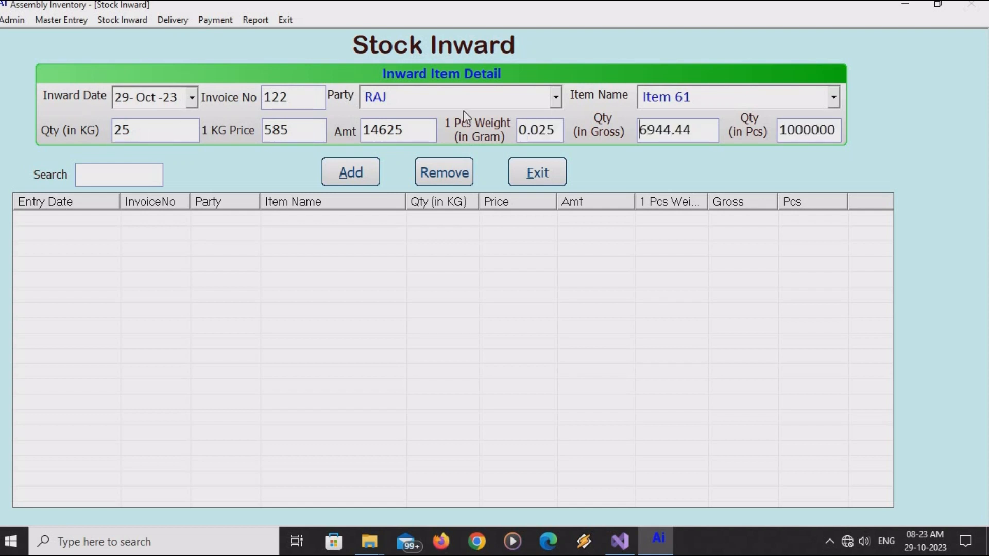
click(538, 130)
drag(554, 130, 508, 136)
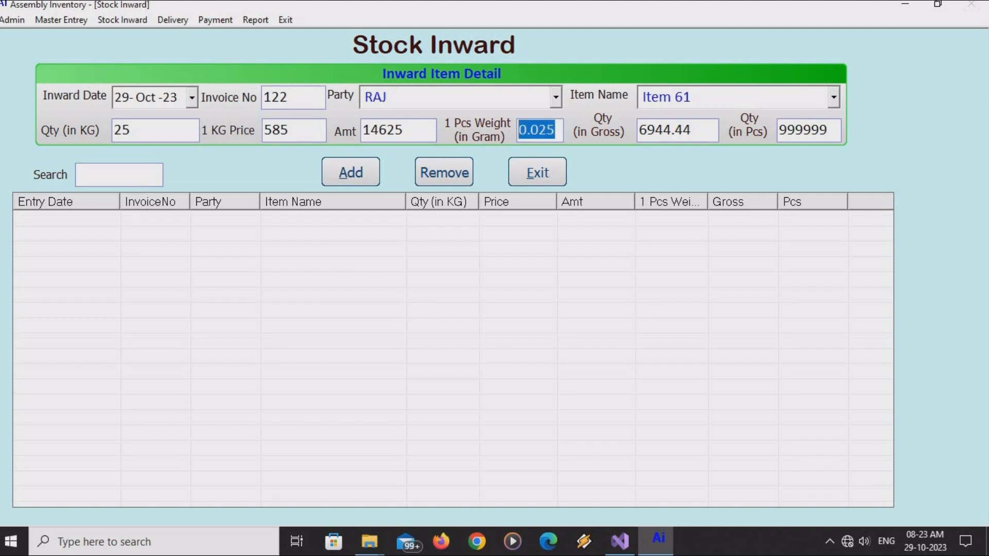
text(15)
key(Tab)
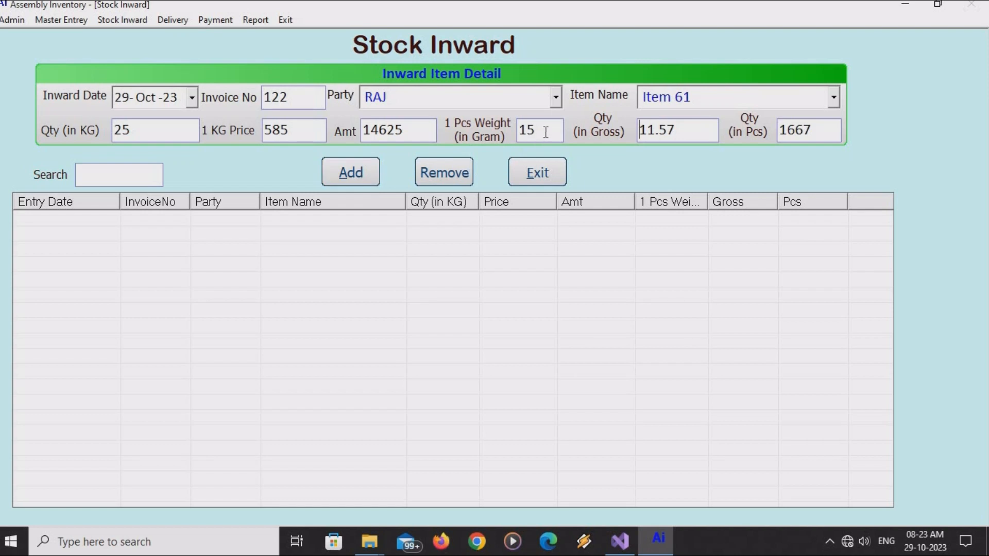
Add the Item 61 entry to the inward list, then choose Viraj and Item 62.
click(332, 174)
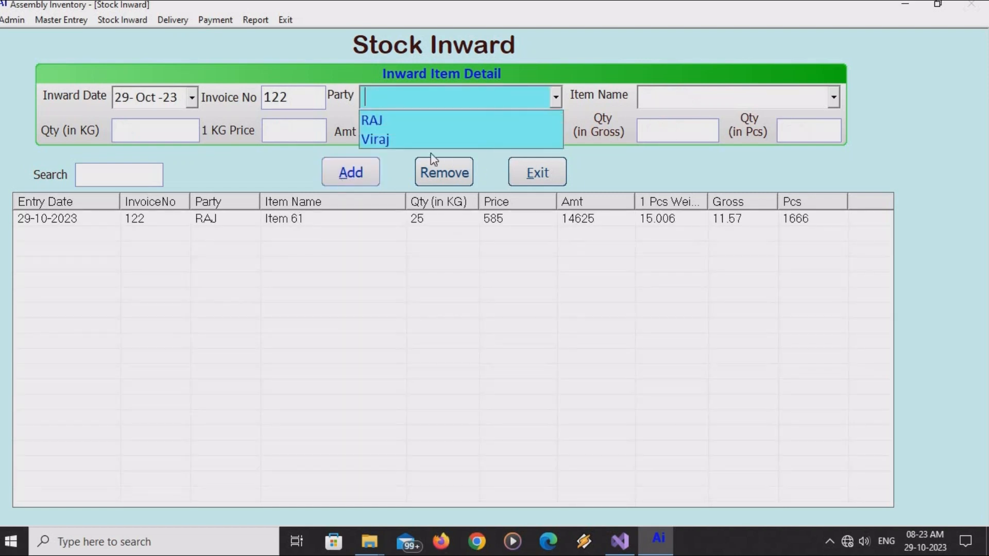
click(397, 141)
key(Return)
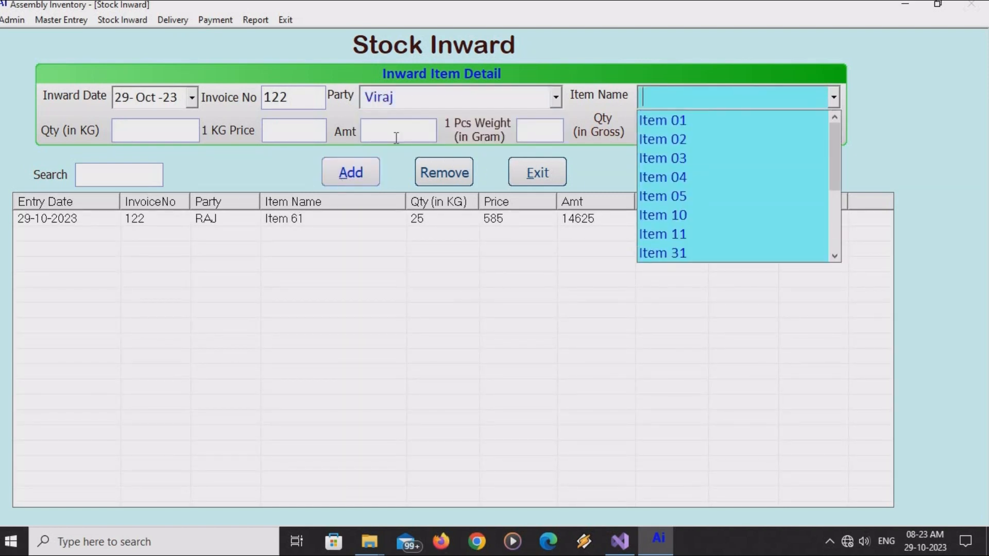
key(Down)
key(Down)
key(Down)
key(Down)
key(Down)
key(Down)
key(Down)
key(Down)
key(Down)
key(Down)
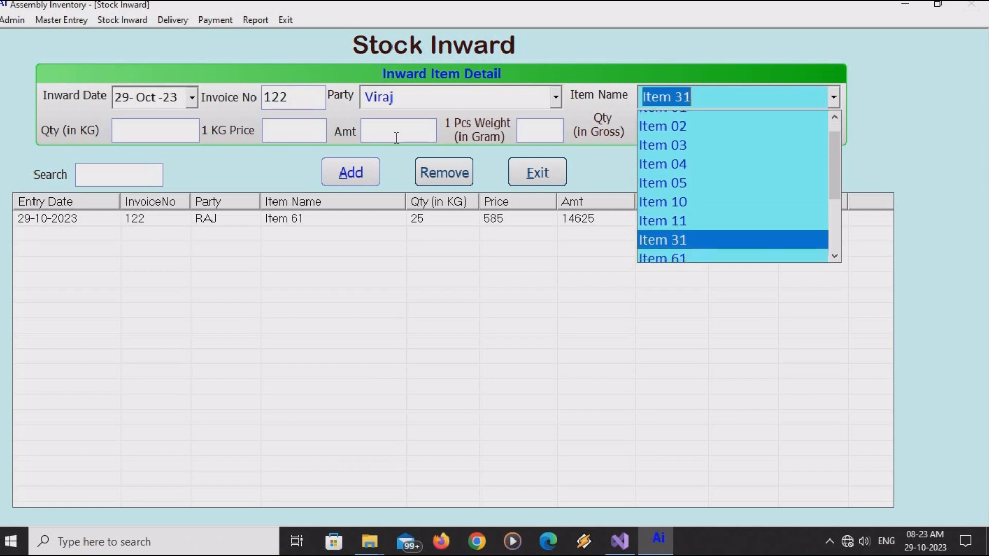
key(Return)
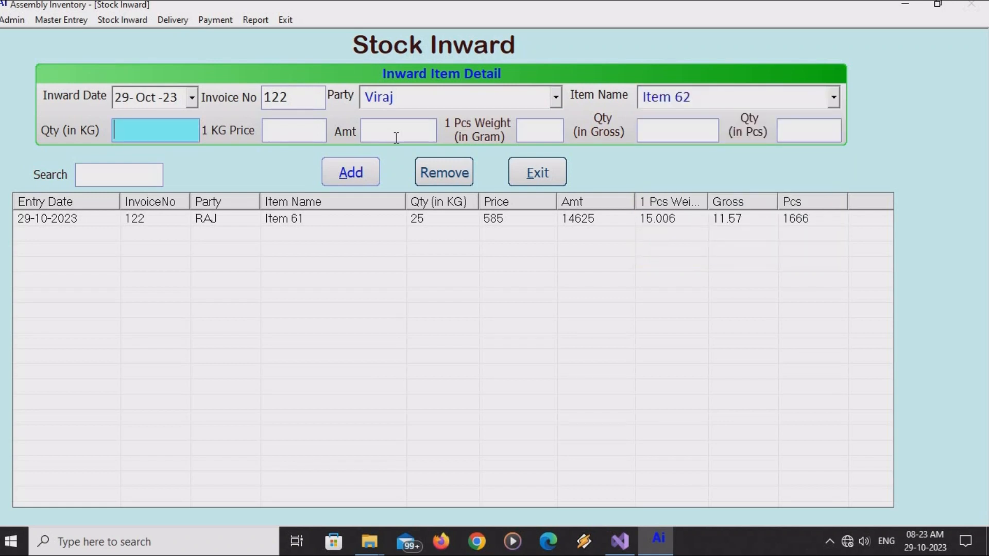
Enter 50 KG at 565 per KG with 12 g pieces and add the Item 62 entry.
text(50)
key(Return)
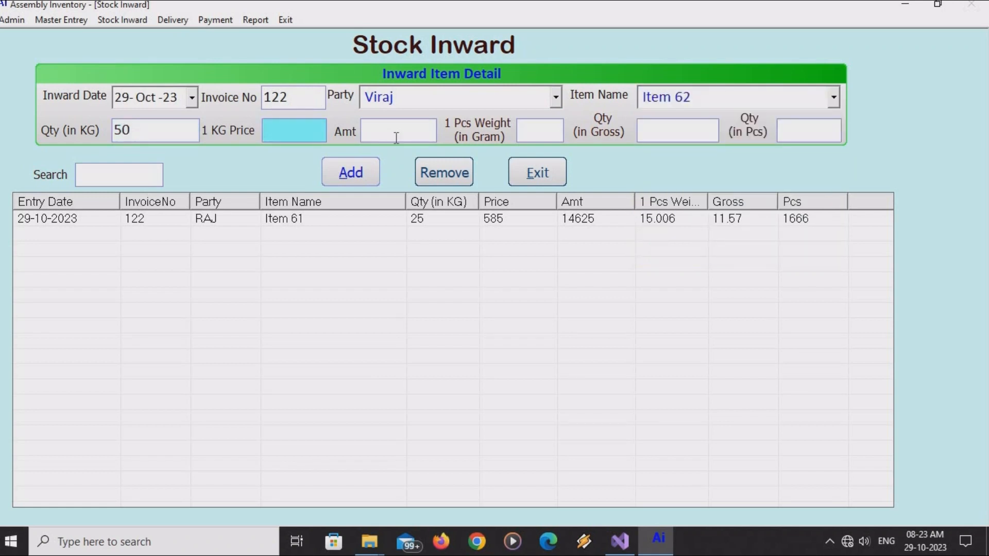
text(565)
key(Return)
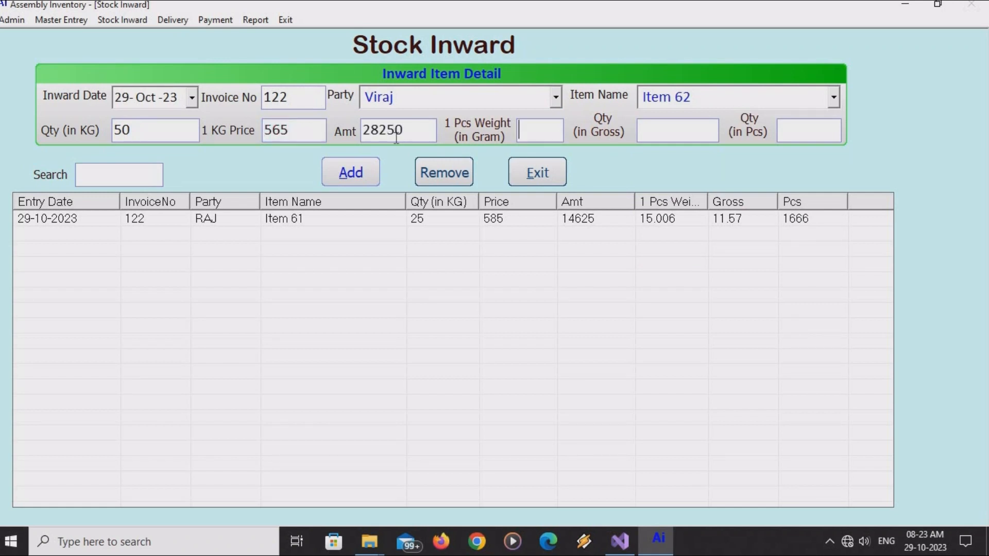
text(12)
key(Return)
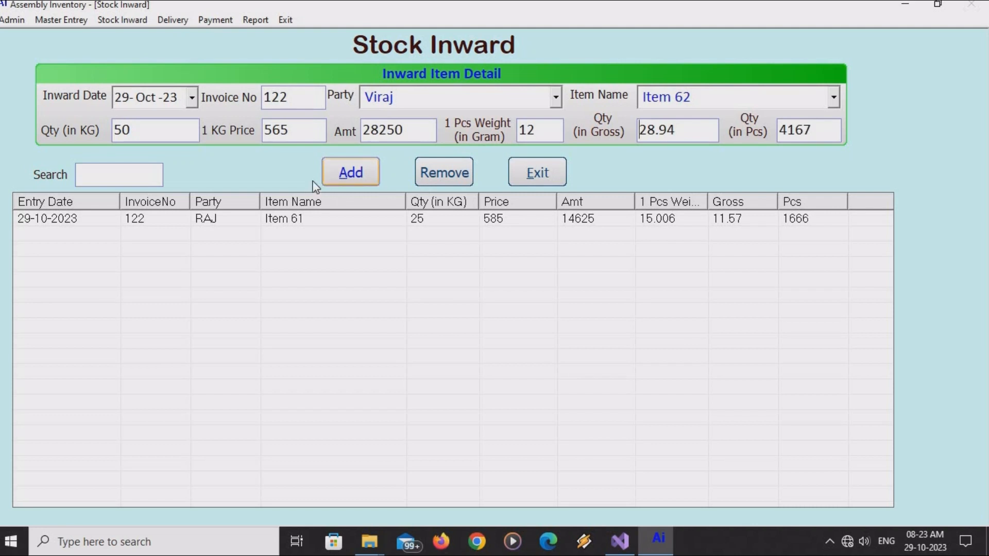
click(353, 172)
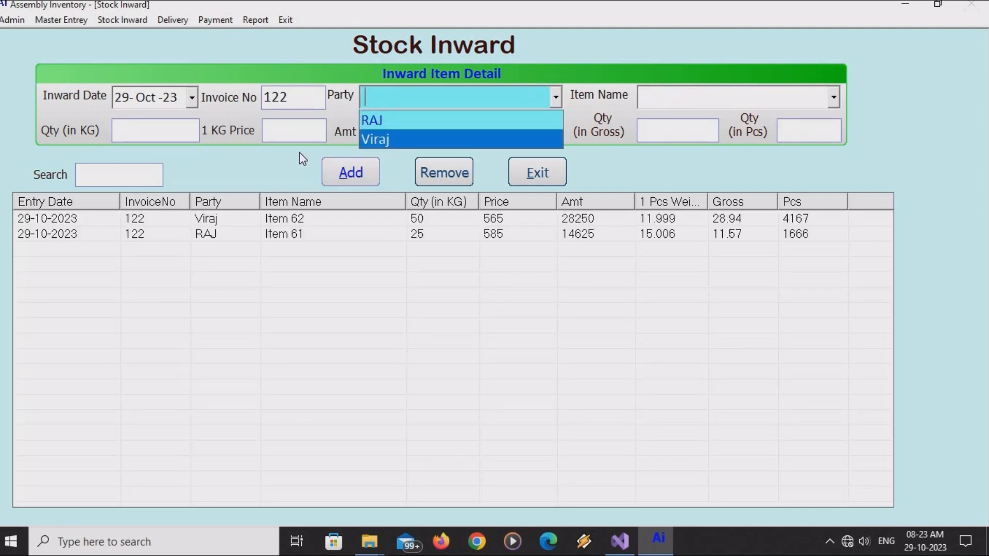
Review the RAJ and Viraj entries and step the inward date day back.
click(260, 165)
click(292, 236)
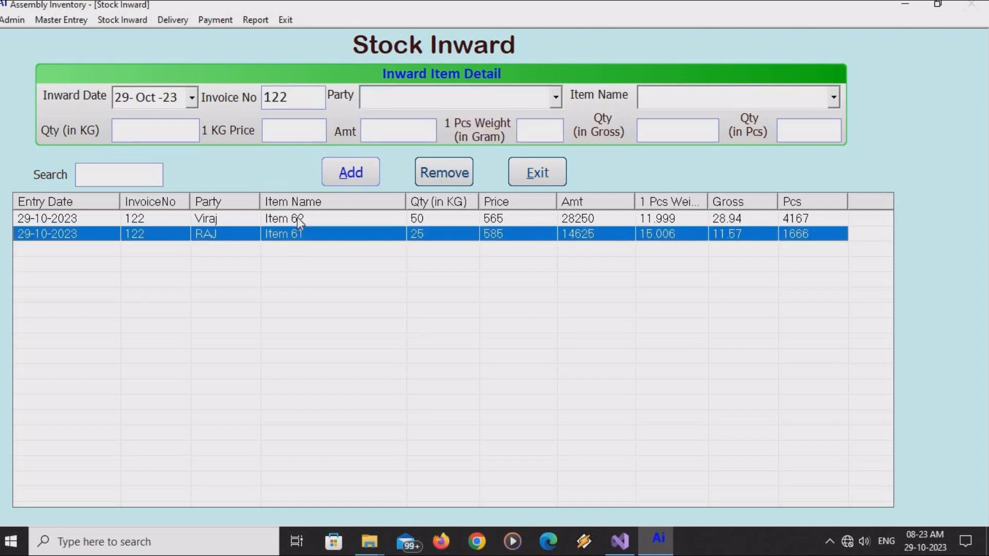
click(298, 218)
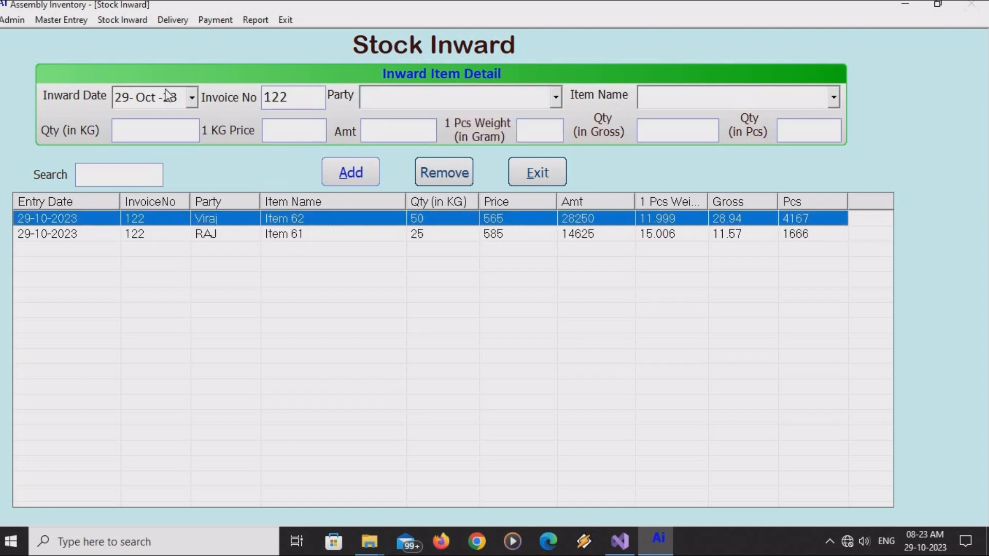
click(122, 98)
key(Down)
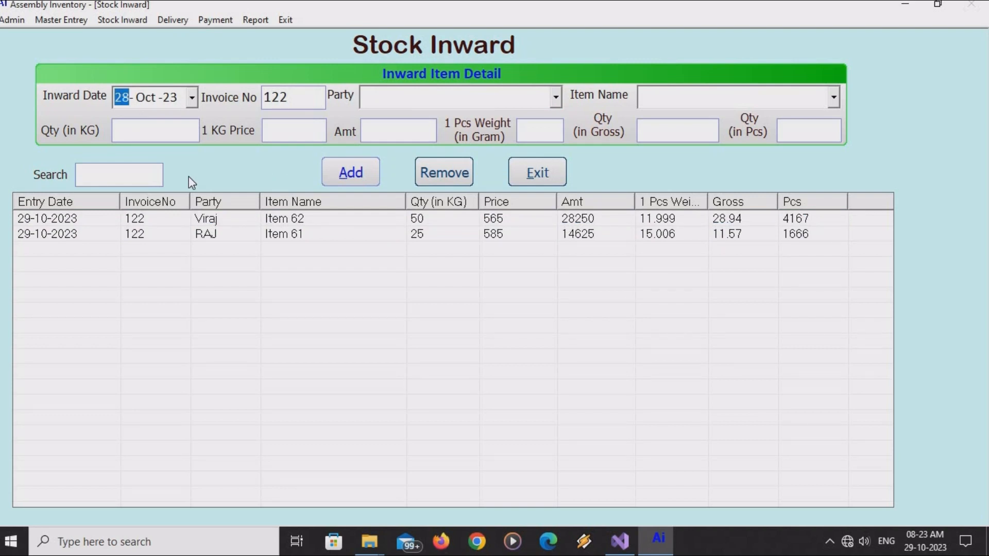
key(Return)
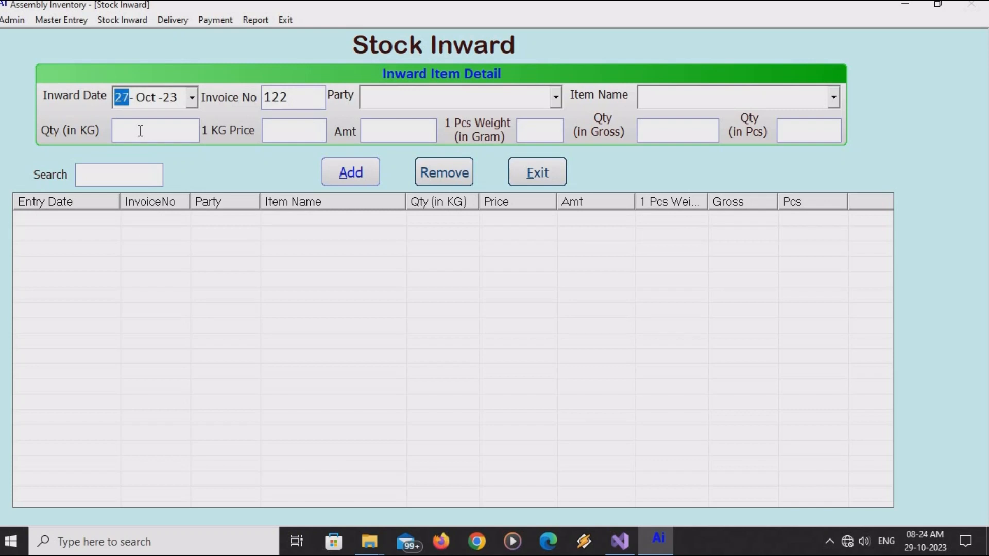
key(Return)
Search the inward list for raj, then viraj, and finally filter it by invoice 122.
click(118, 184)
text(raj)
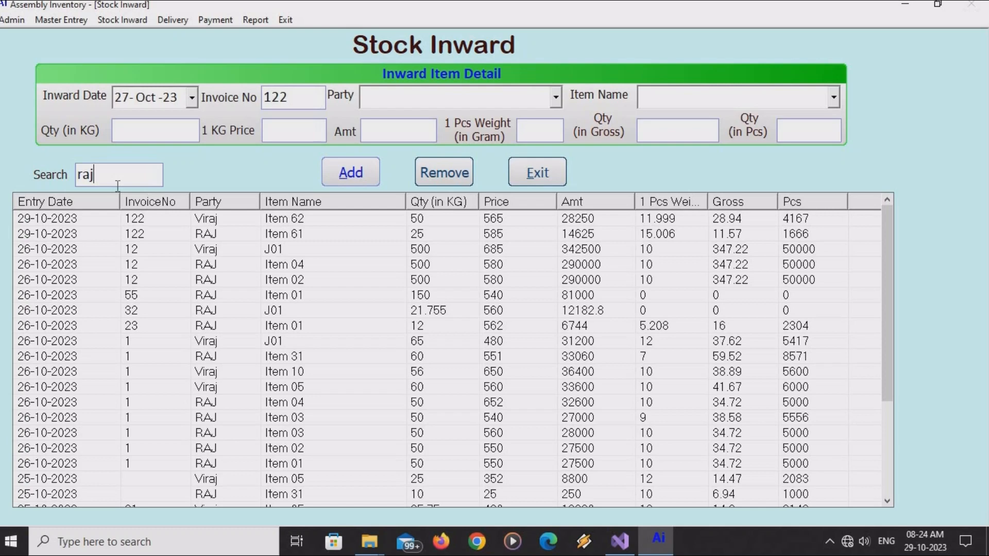
key(BackSpace)
key(BackSpace)
key(BackSpace)
text(viraj)
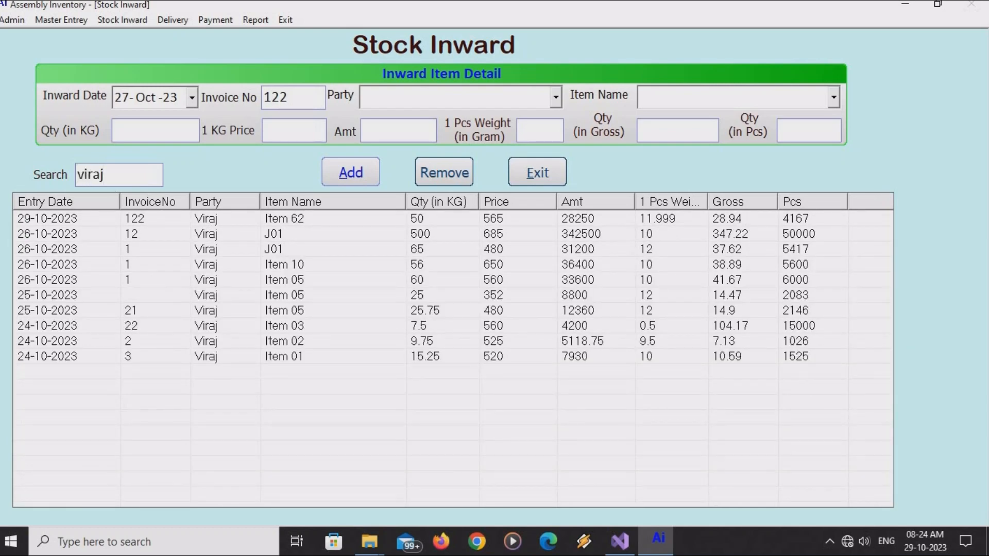
key(BackSpace)
key(BackSpace)
key(BackSpace)
key(BackSpace)
key(BackSpace)
text(122)
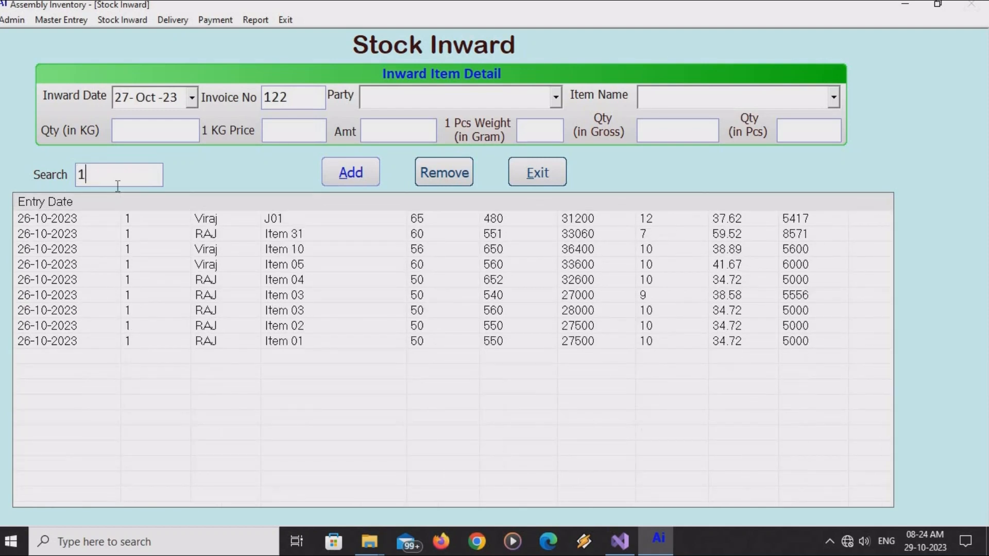
click(218, 231)
click(233, 218)
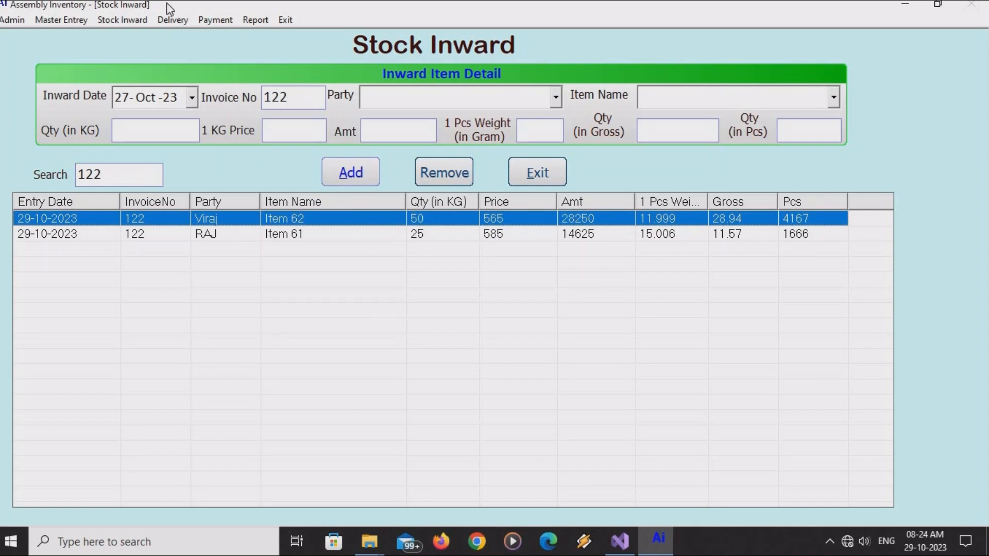
In Stock Convert in Pcs, give Item 01 a 10 g piece weight and update it.
click(113, 19)
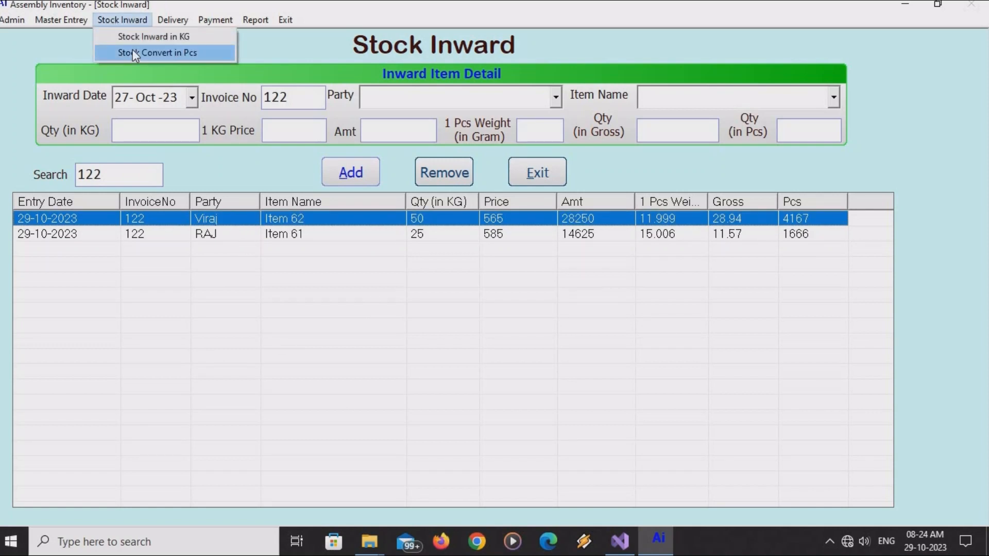
click(132, 52)
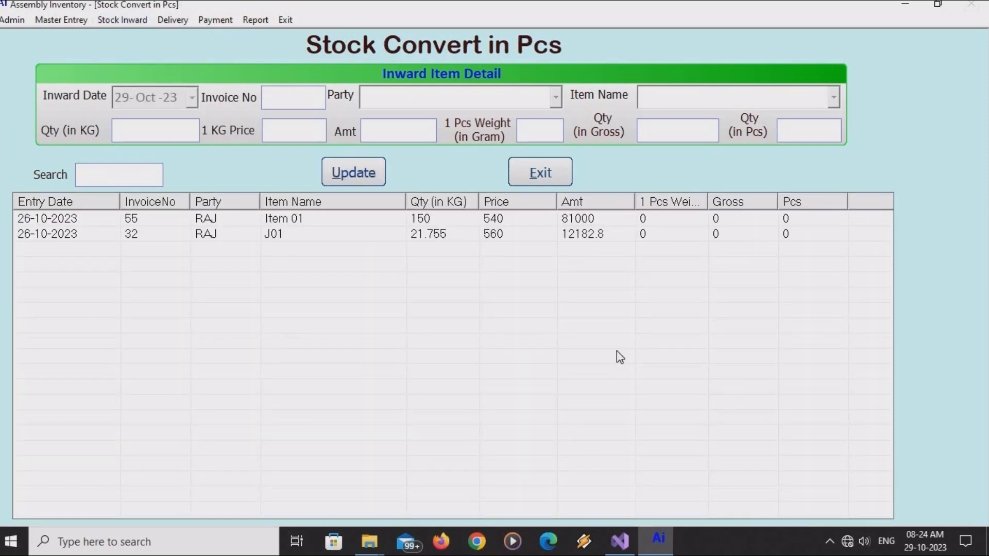
click(613, 232)
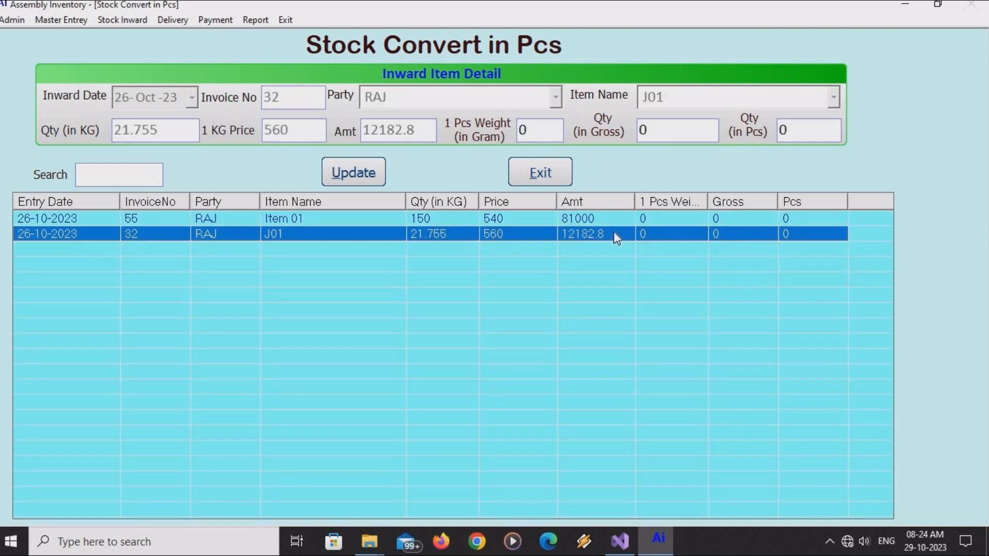
click(602, 215)
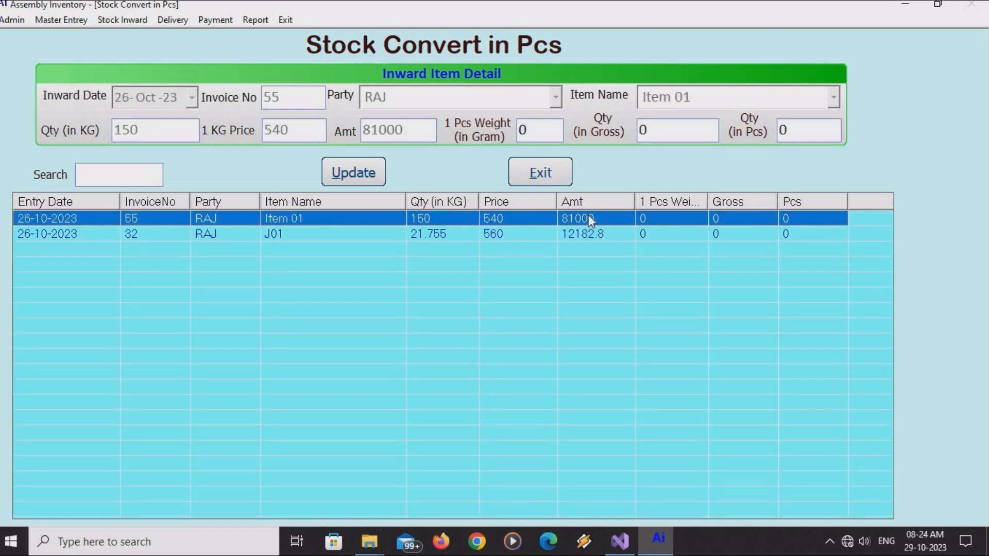
click(516, 135)
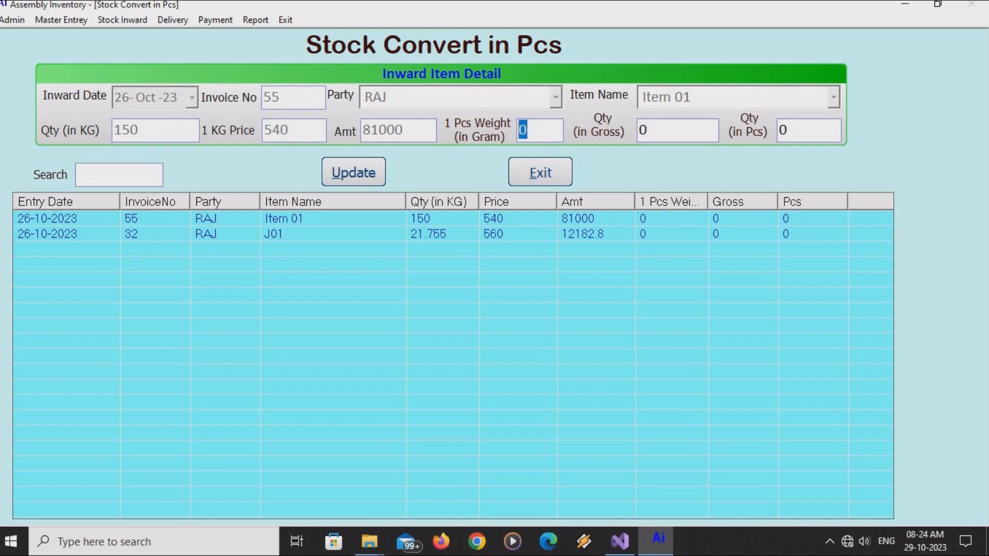
text(10)
double_click(668, 129)
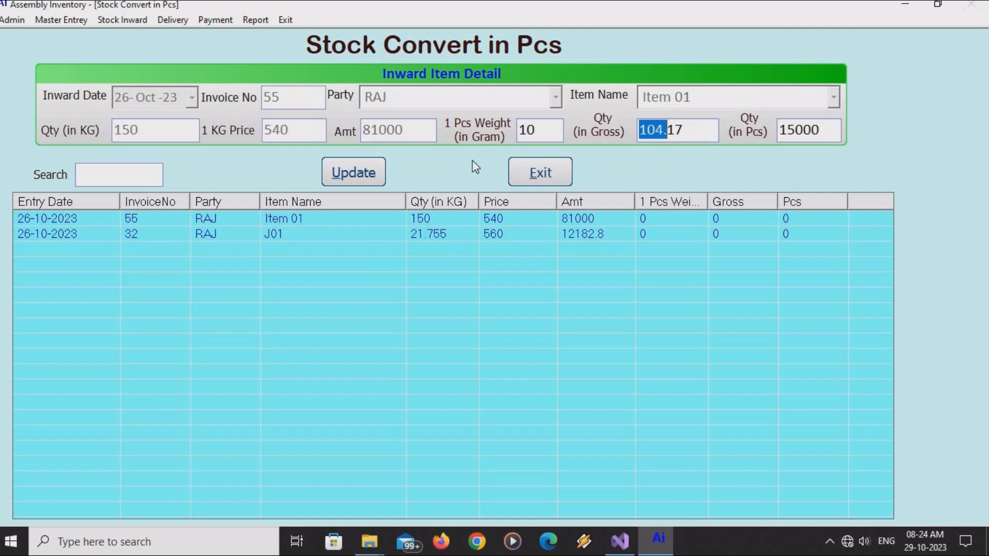
click(350, 178)
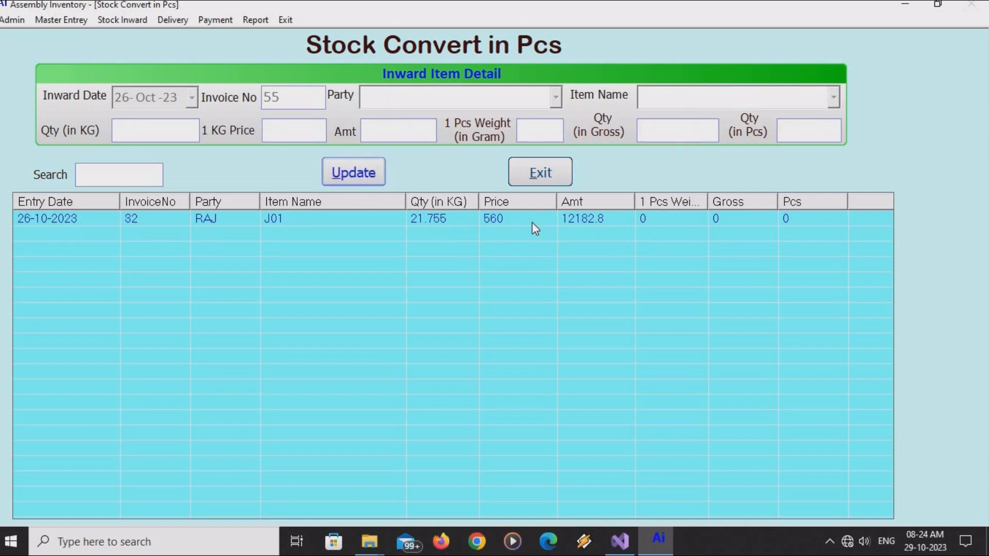
Give J01 a 10.5 g piece weight and update its conversion.
click(534, 222)
click(538, 130)
text(10.5)
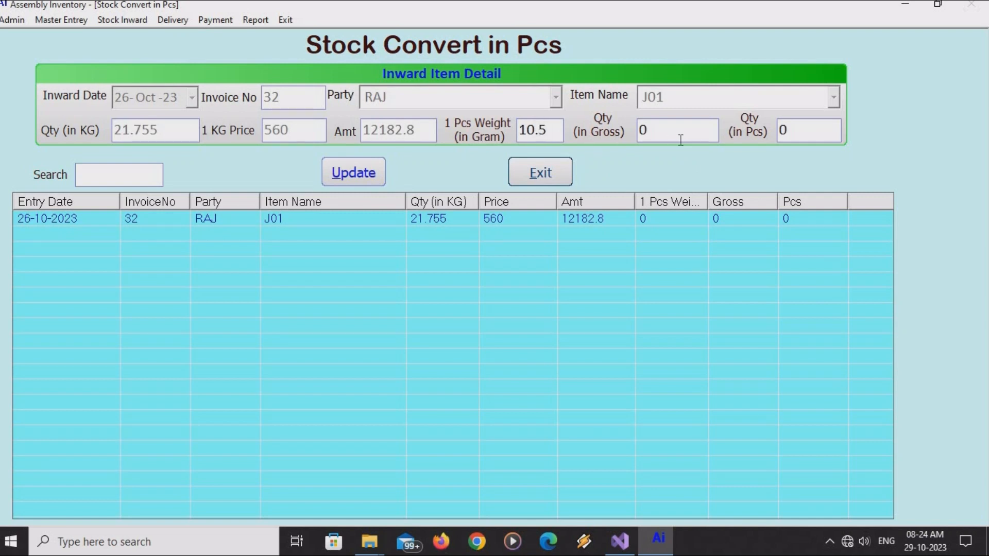
key(Tab)
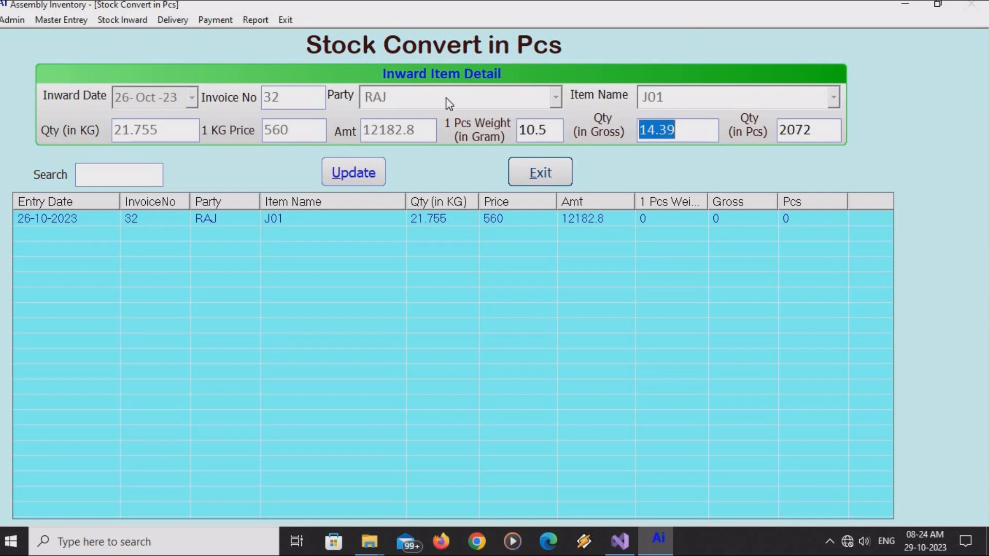
click(362, 176)
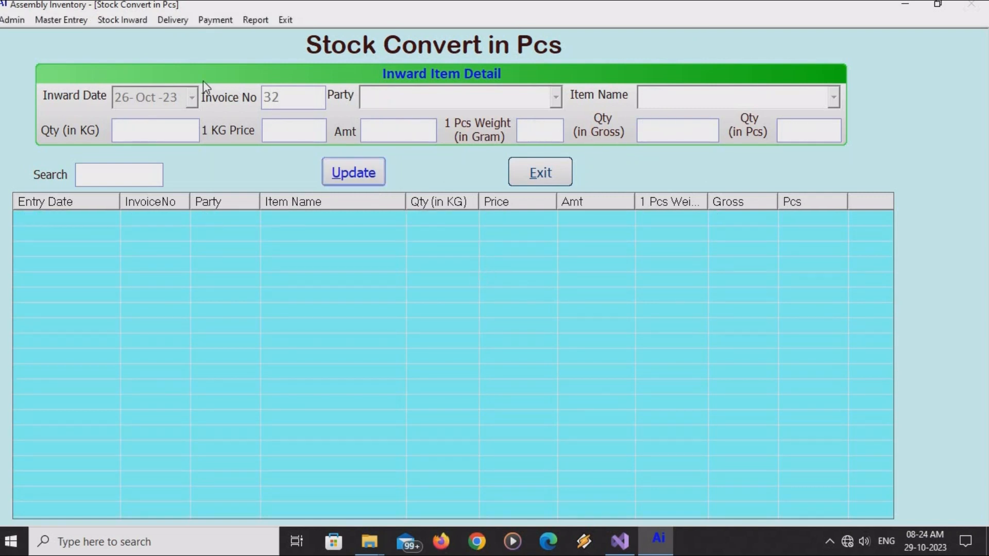
Start a delivery entry with invoice number 51 for party B R Brass.
click(174, 22)
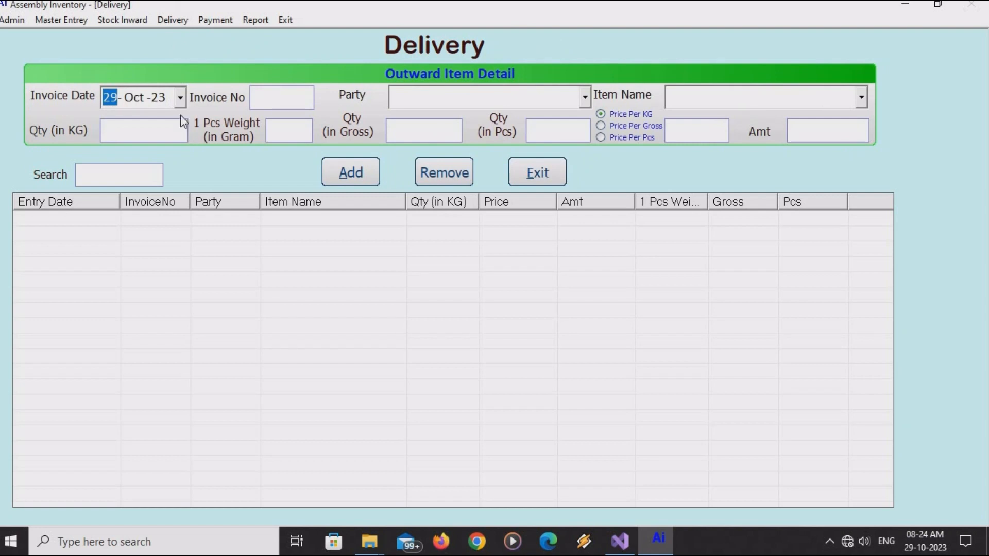
key(Tab)
text(51)
key(Tab)
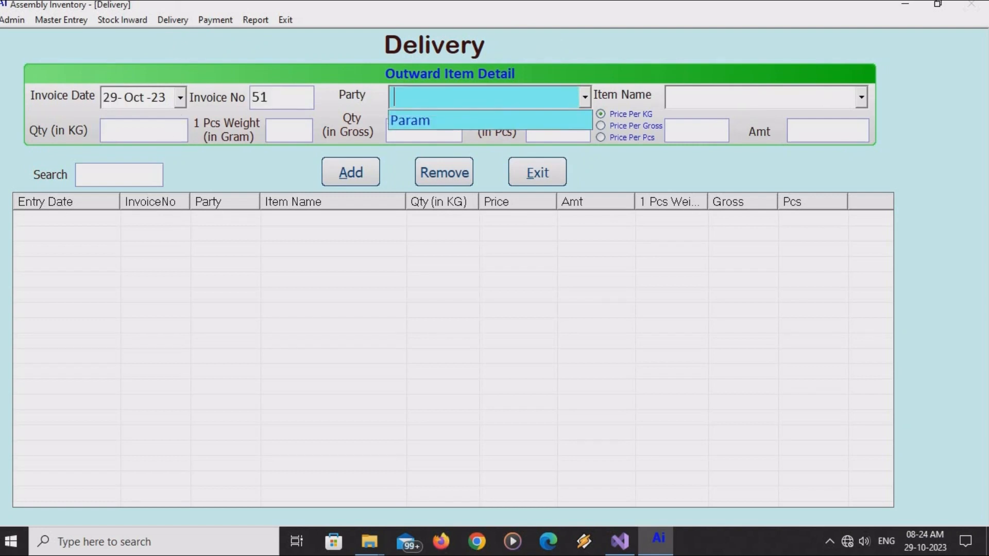
key(Down)
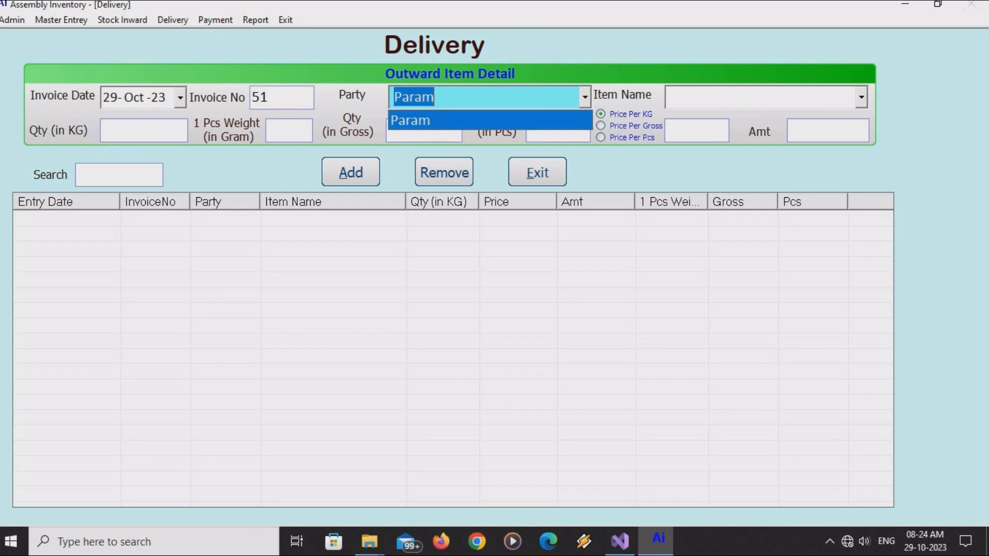
text(B R B)
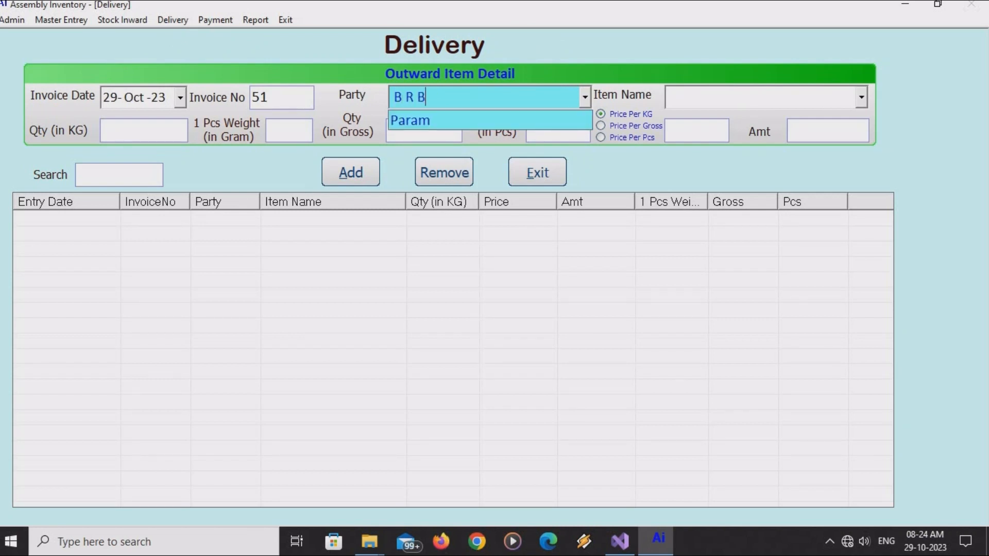
text(rass)
key(Tab)
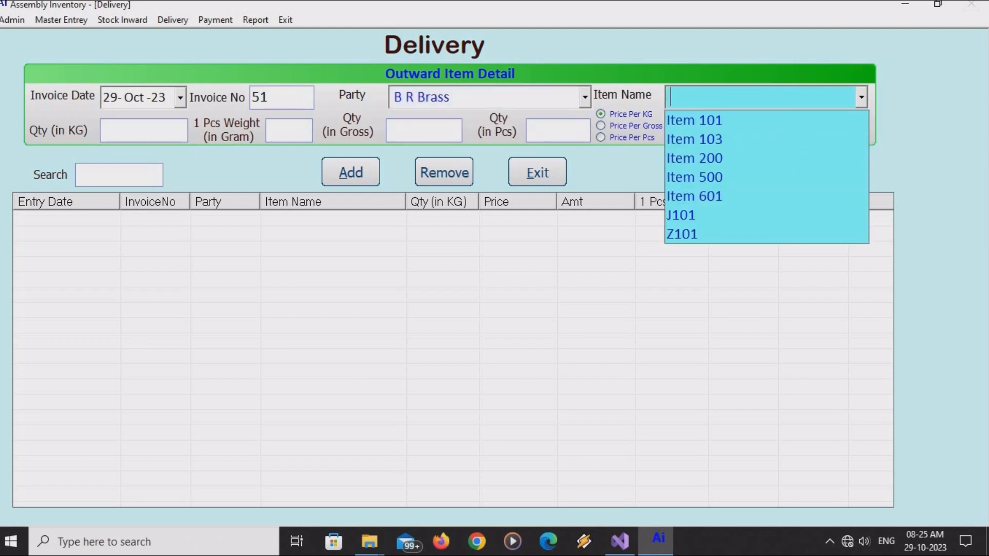
Choose Item 601 with a 16 gram piece weight and a 200 KG quantity.
key(Down)
key(Down)
key(Down)
key(Down)
key(Down)
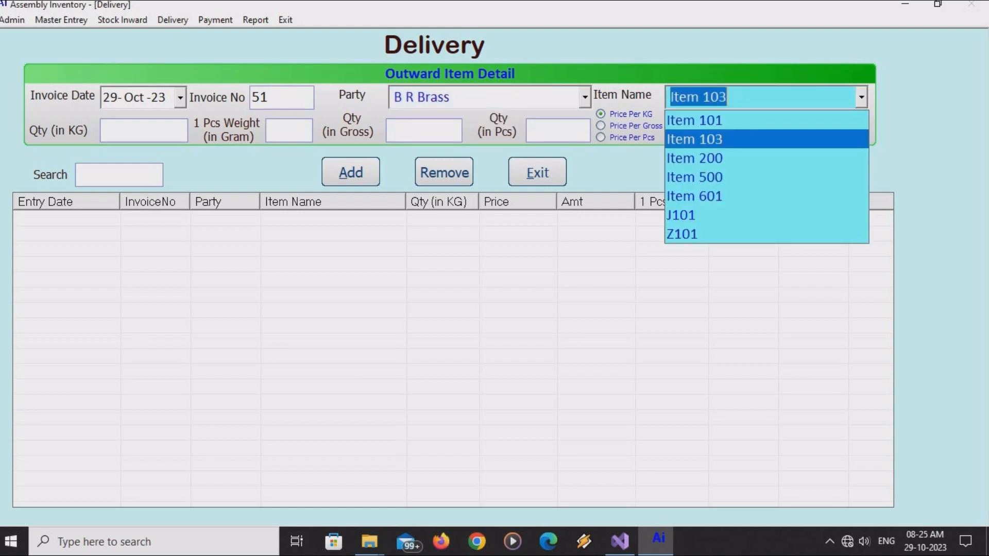
key(Tab)
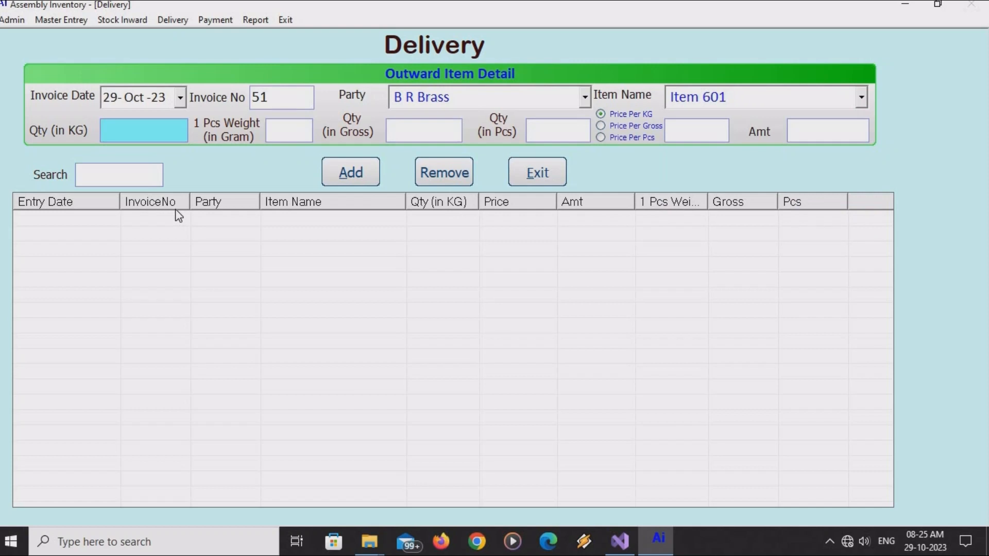
text(100)
key(Tab)
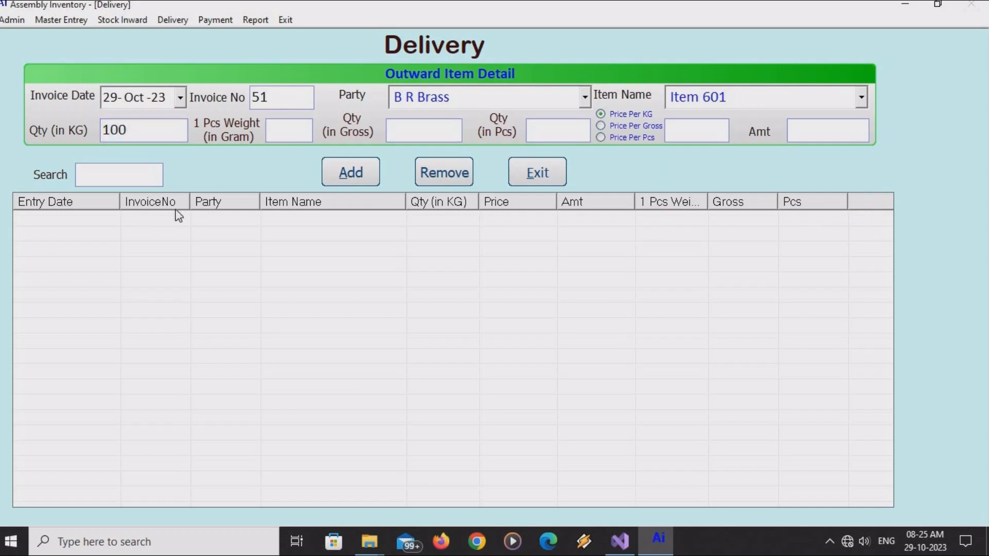
text(16)
key(Tab)
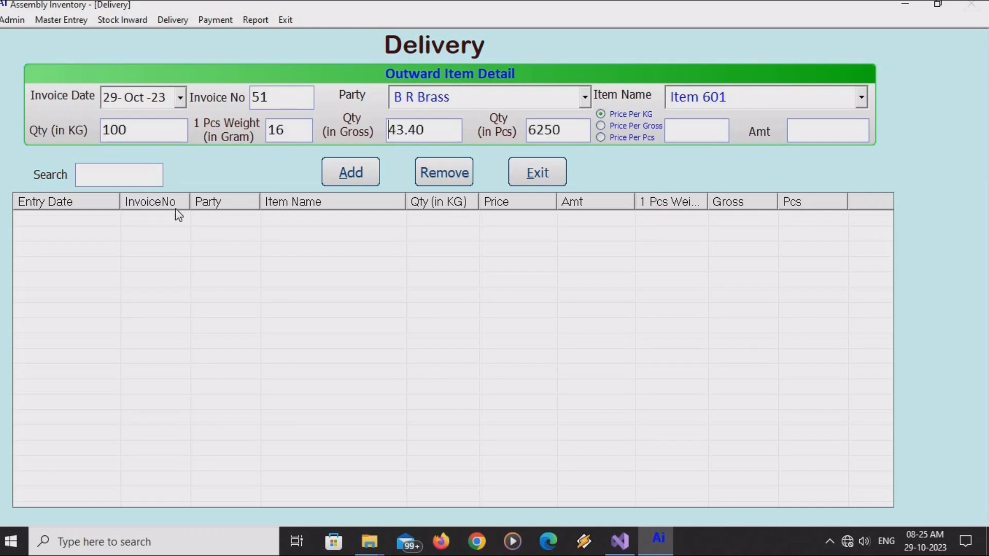
click(156, 124)
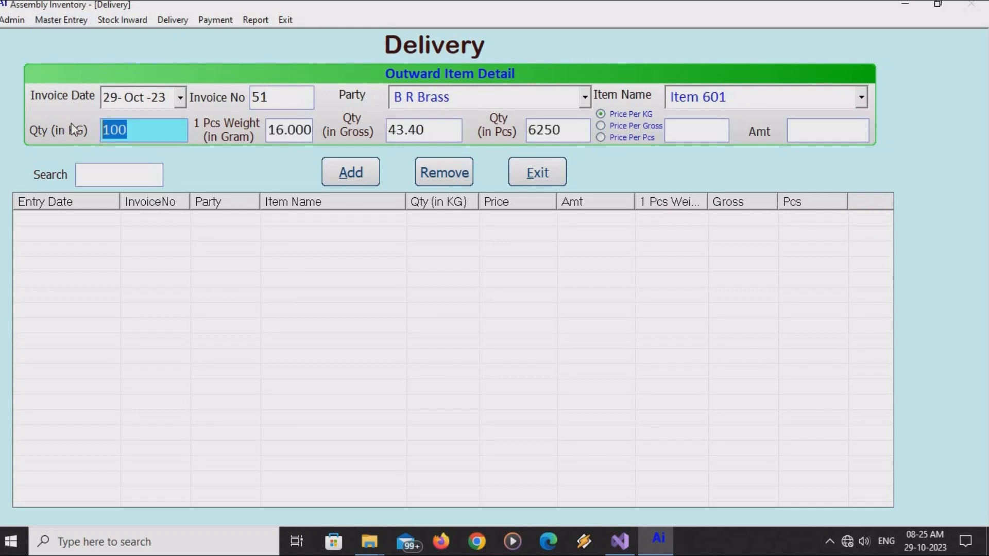
text(200)
key(Tab)
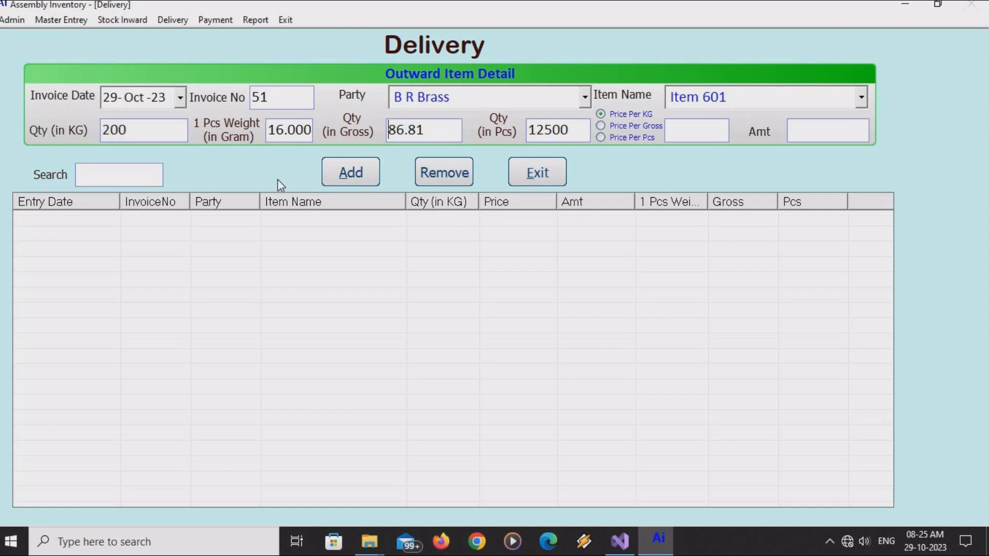
Price Item 601 at 685 per KG and try adding the delivery line.
click(604, 127)
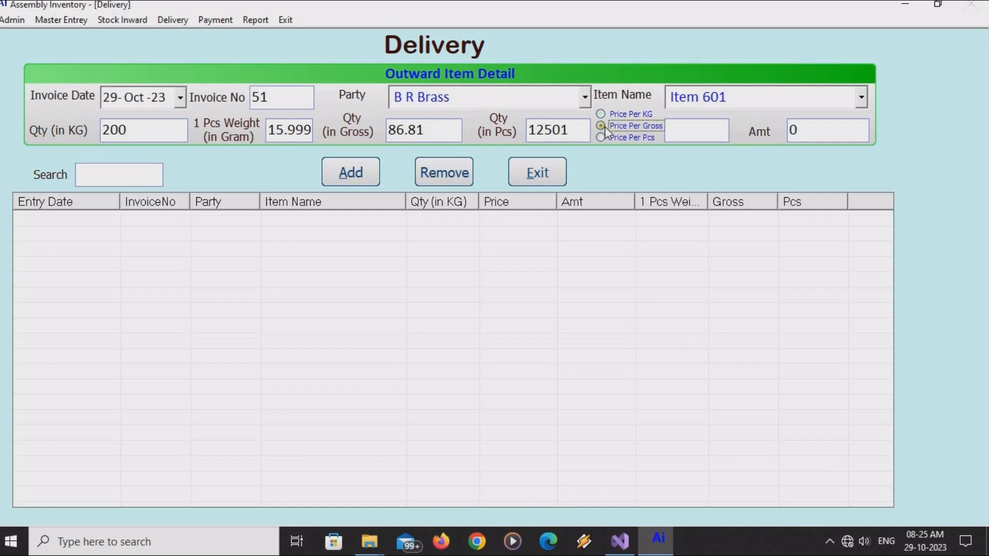
click(601, 138)
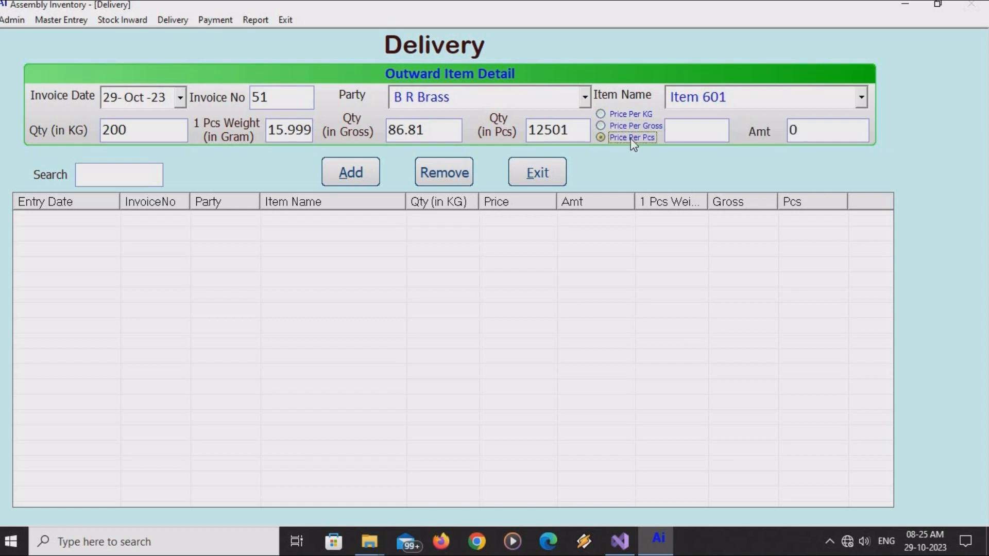
click(689, 131)
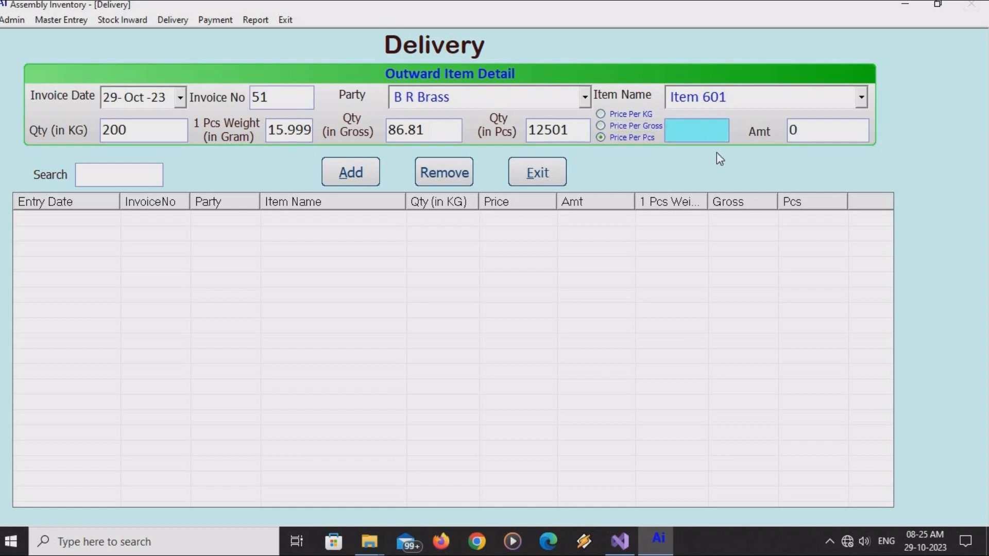
text(125)
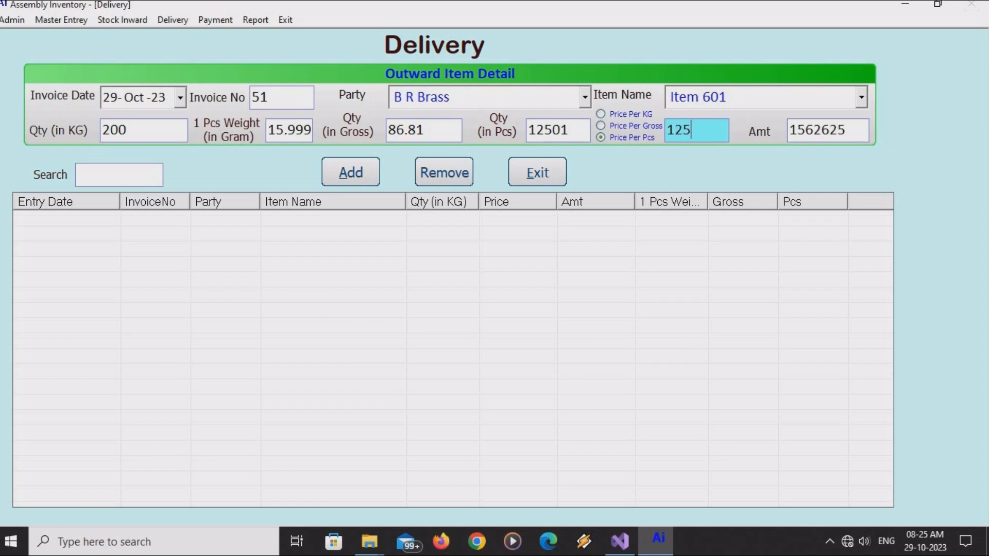
key(BackSpace)
click(622, 129)
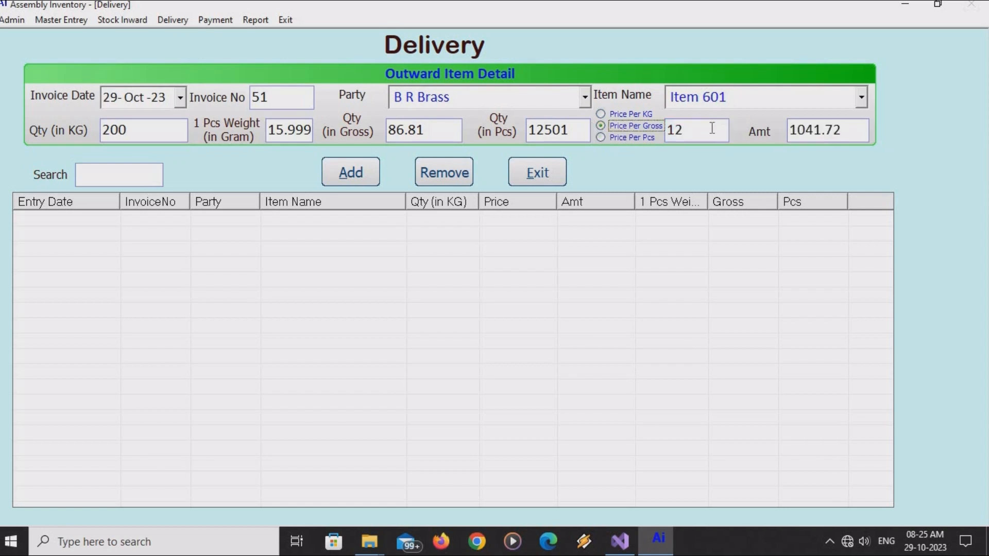
key(Tab)
text(125)
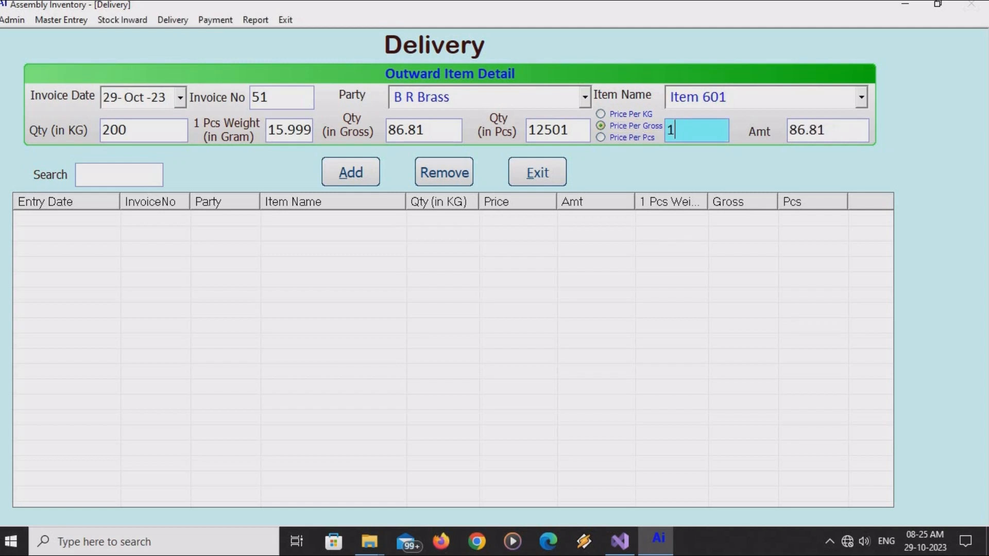
click(601, 114)
click(702, 129)
drag(650, 126, 647, 127)
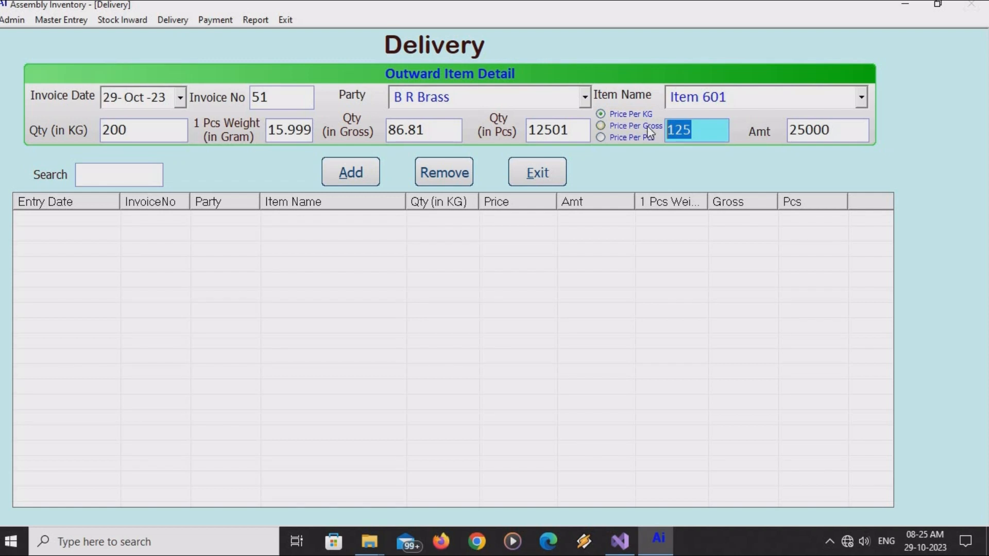
text(685)
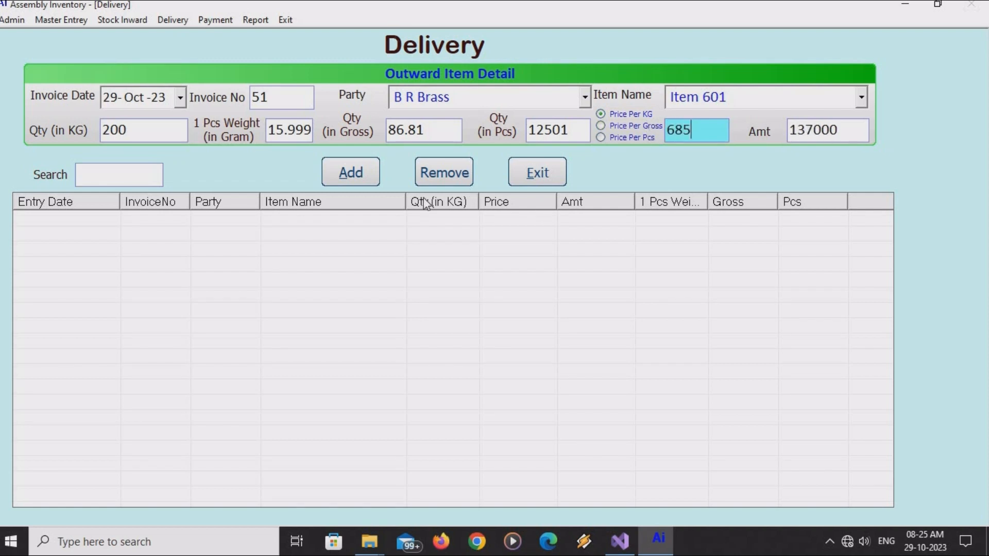
click(362, 179)
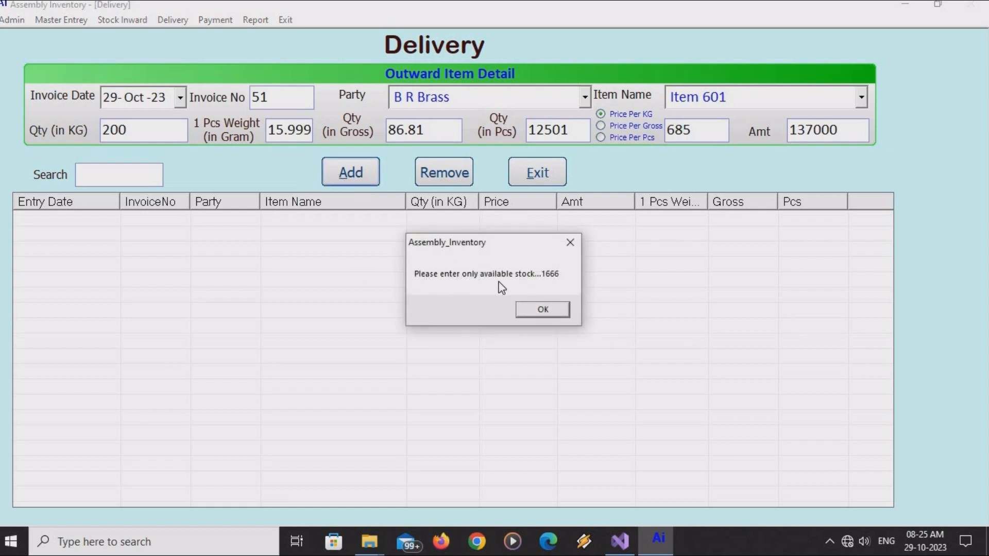
click(555, 311)
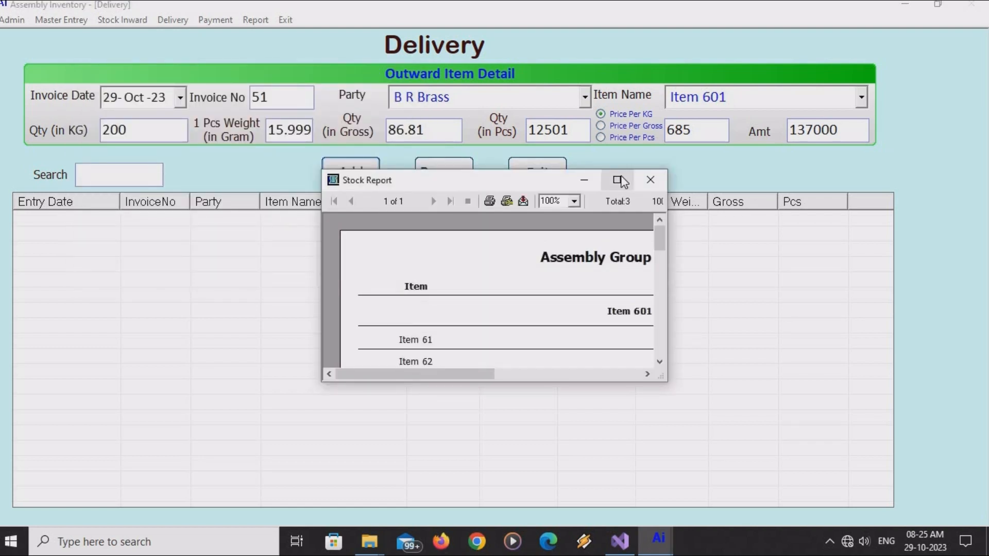
click(618, 181)
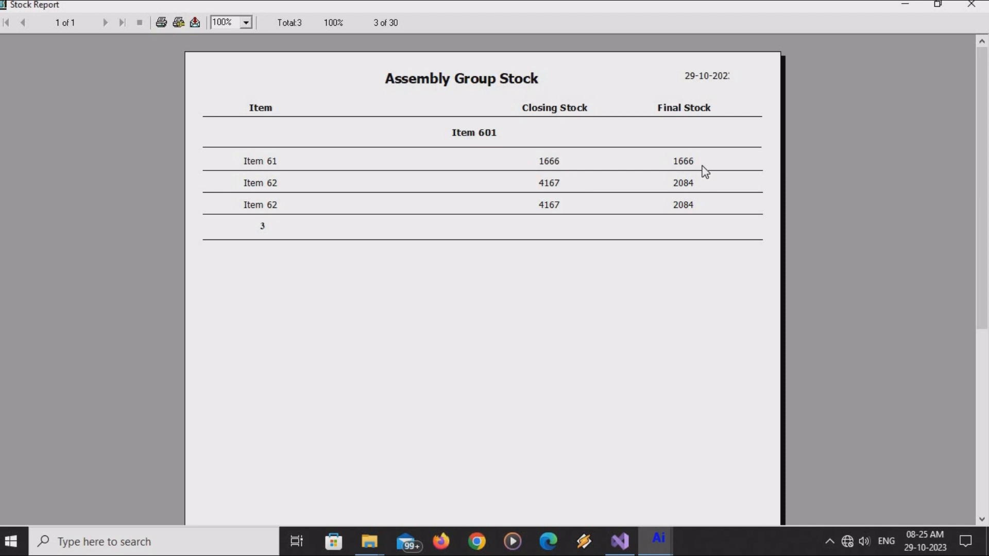
click(969, 9)
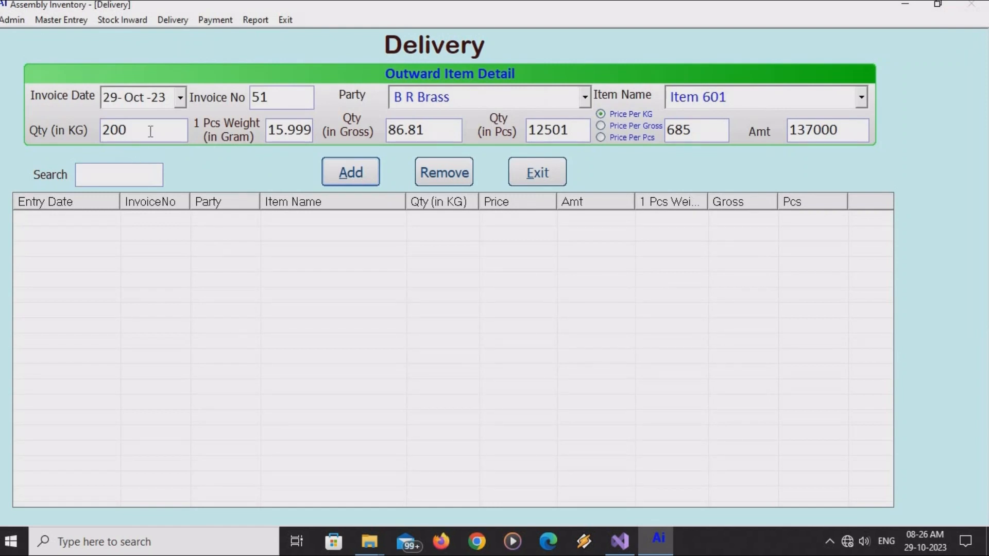
Change the delivery to 10 KG and 5 gross (720 pcs), then add the 6850 line.
drag(148, 130, 91, 138)
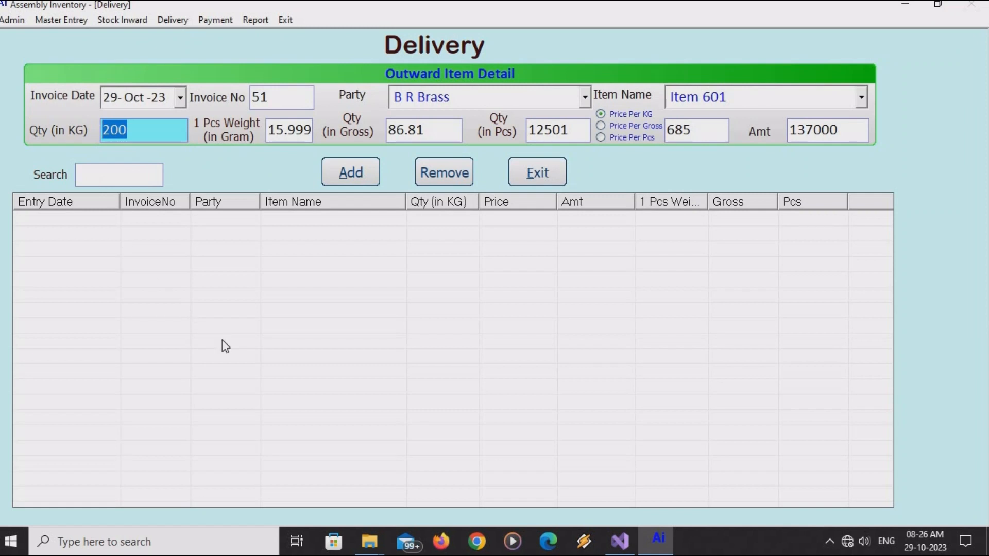
text(10)
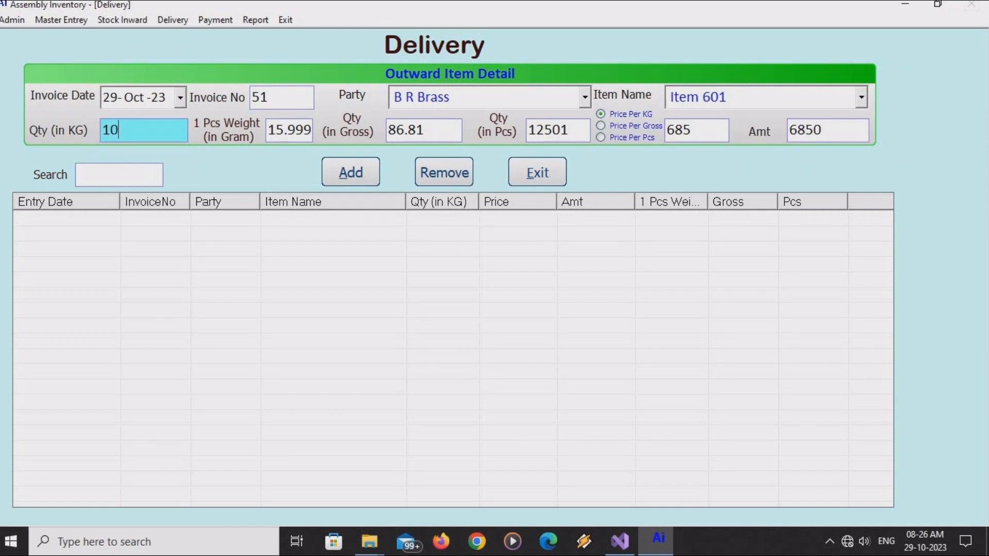
click(284, 131)
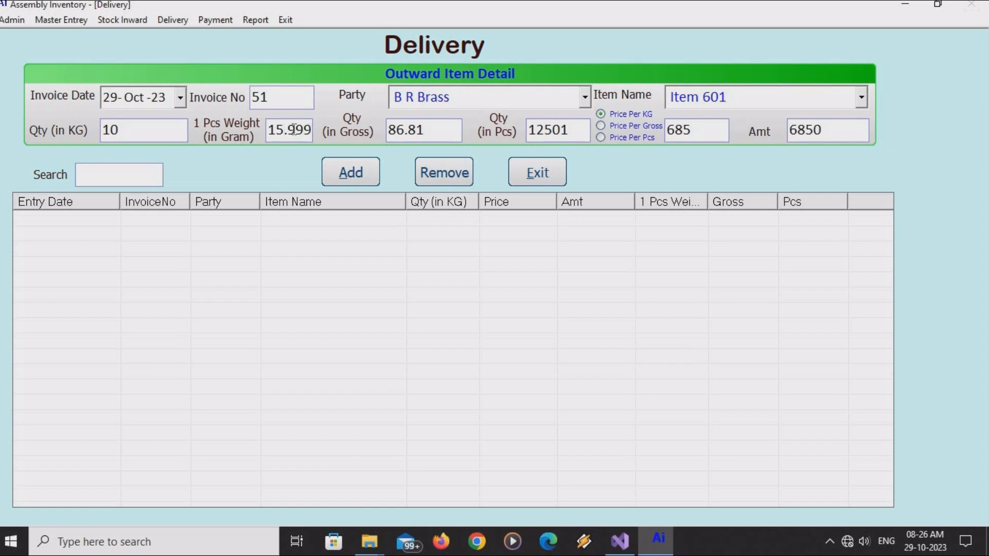
drag(311, 130, 231, 129)
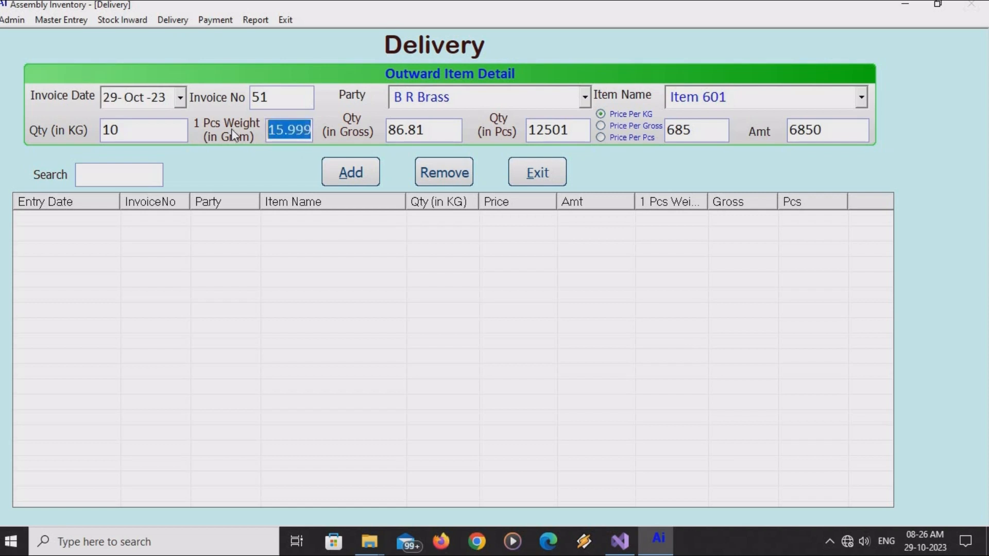
click(425, 130)
drag(423, 128, 361, 129)
text(5)
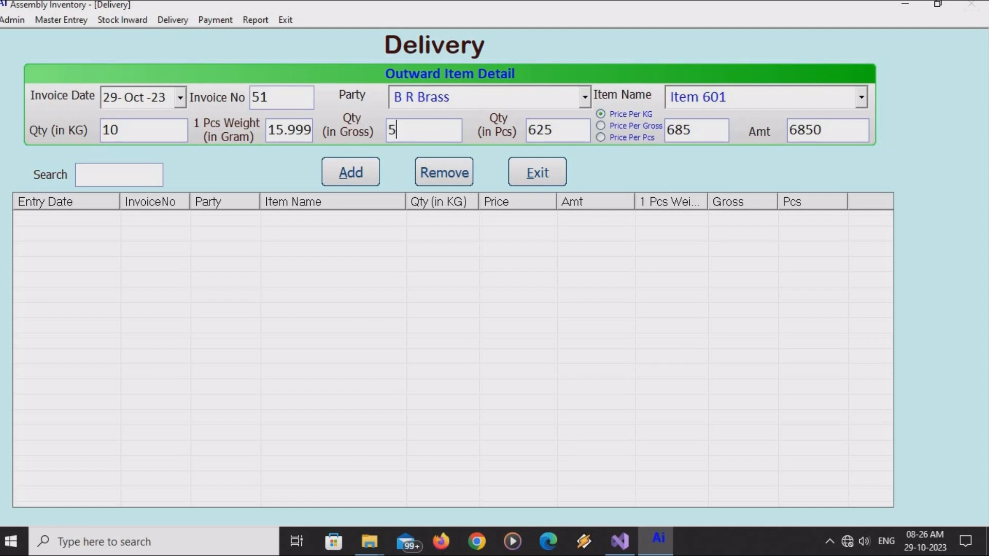
key(Tab)
click(351, 175)
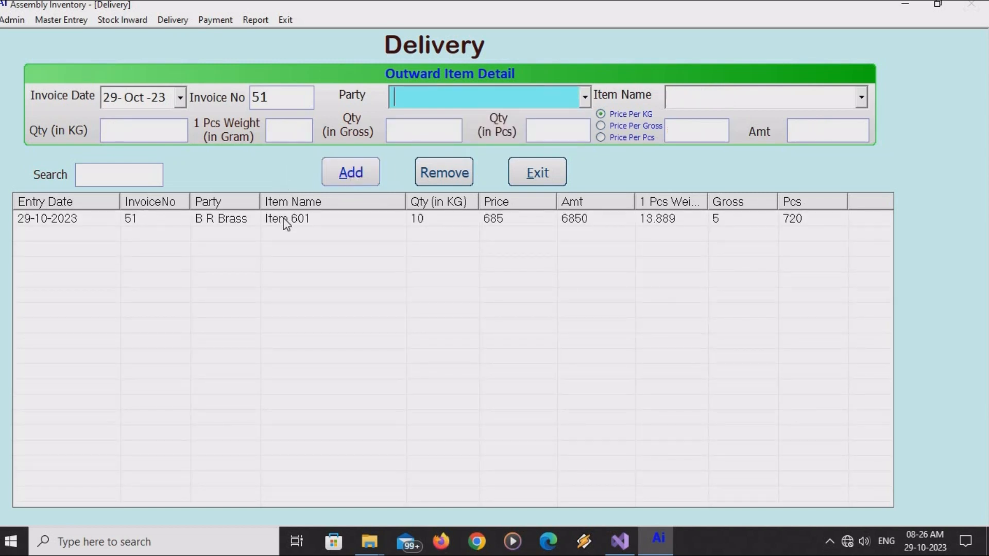
click(283, 218)
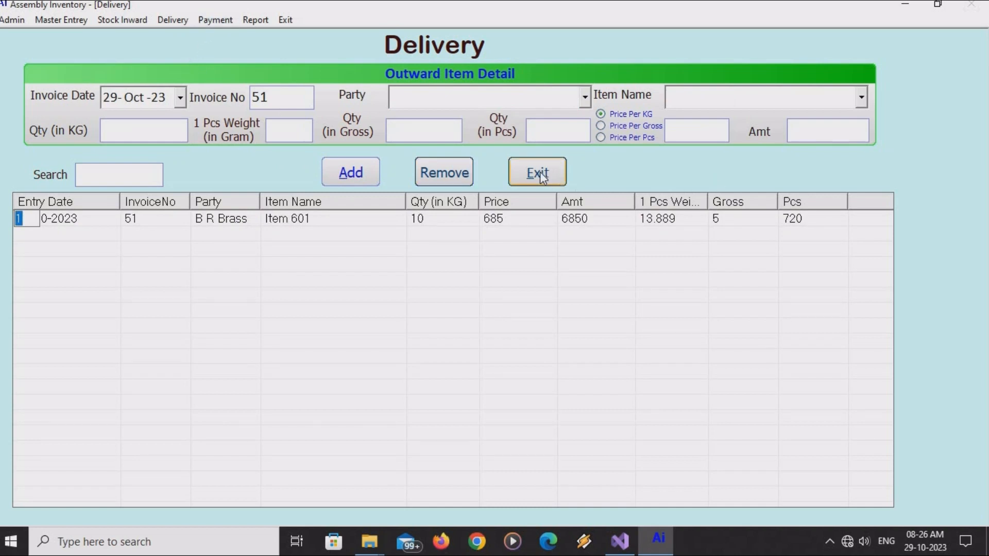
View the October 2023 Assembly Current Stock report of 10 items, then close it.
click(257, 20)
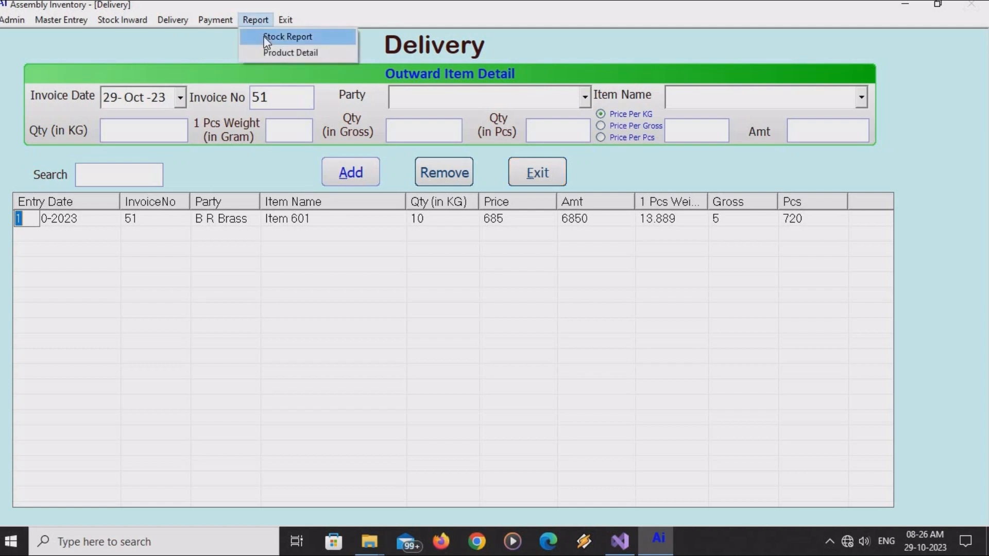
click(267, 37)
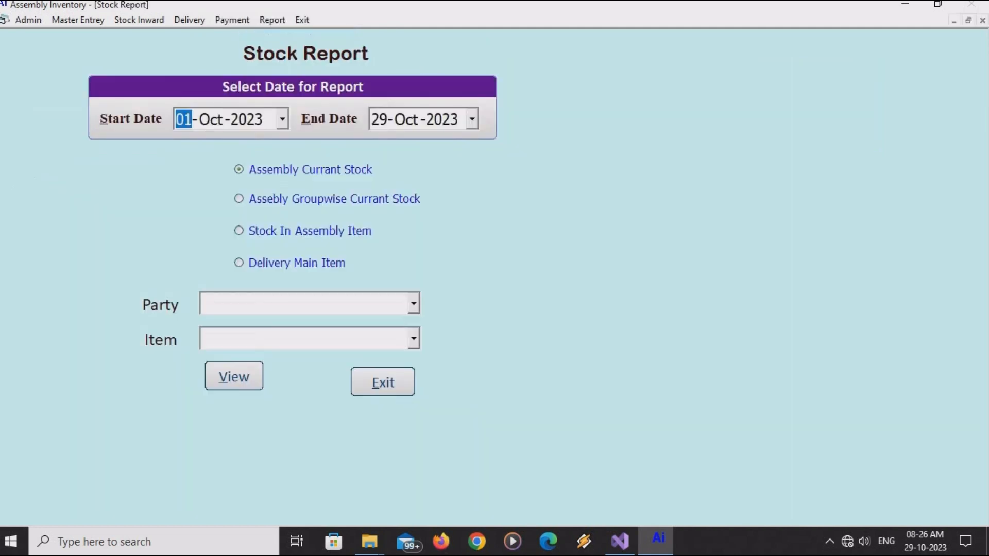
click(238, 171)
click(248, 384)
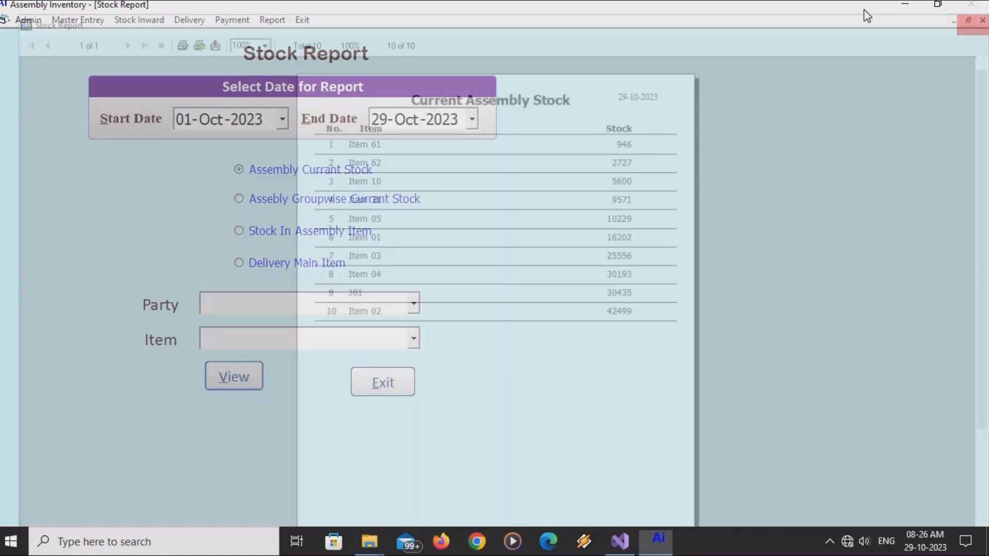
click(984, 19)
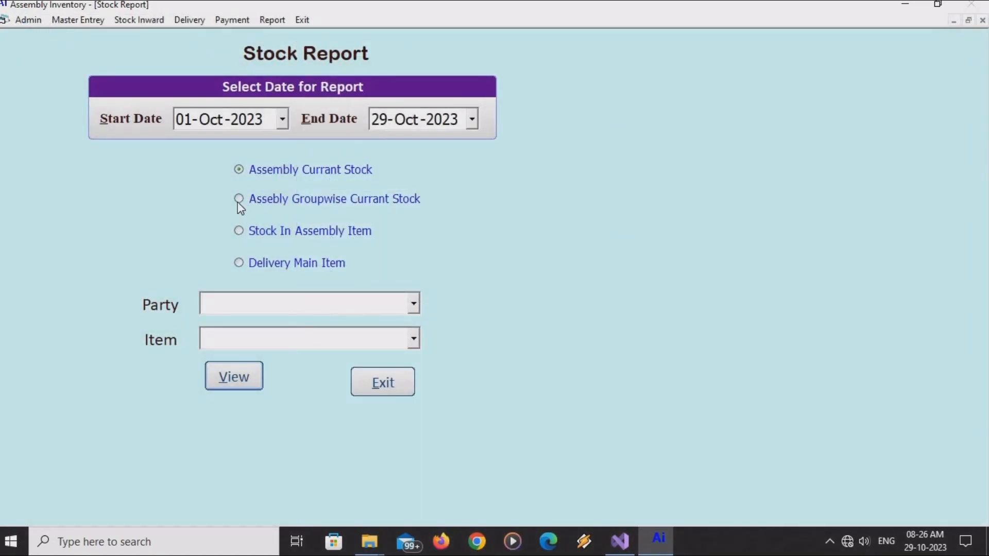
View and close the 30-entry Assembly Groupwise Current Stock report.
click(238, 200)
click(222, 387)
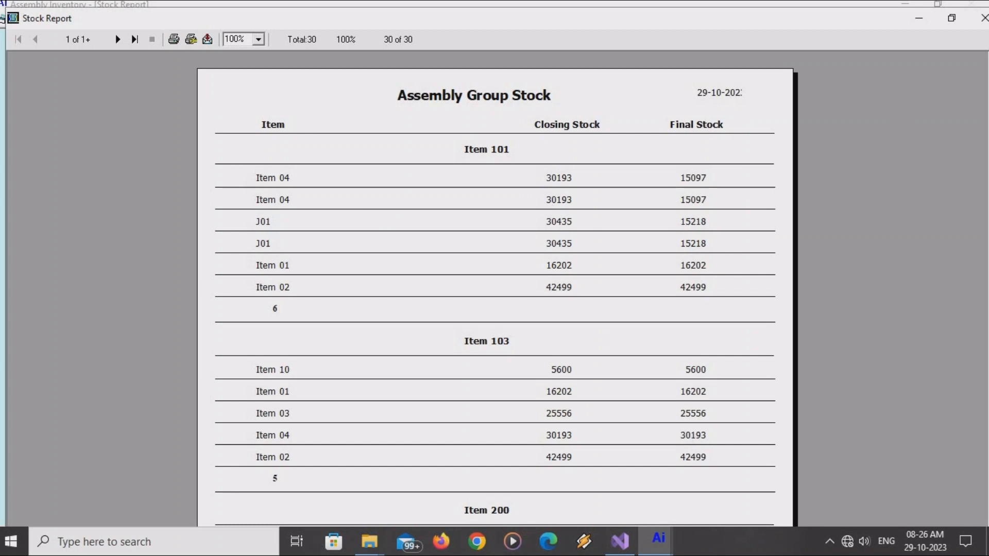
click(982, 21)
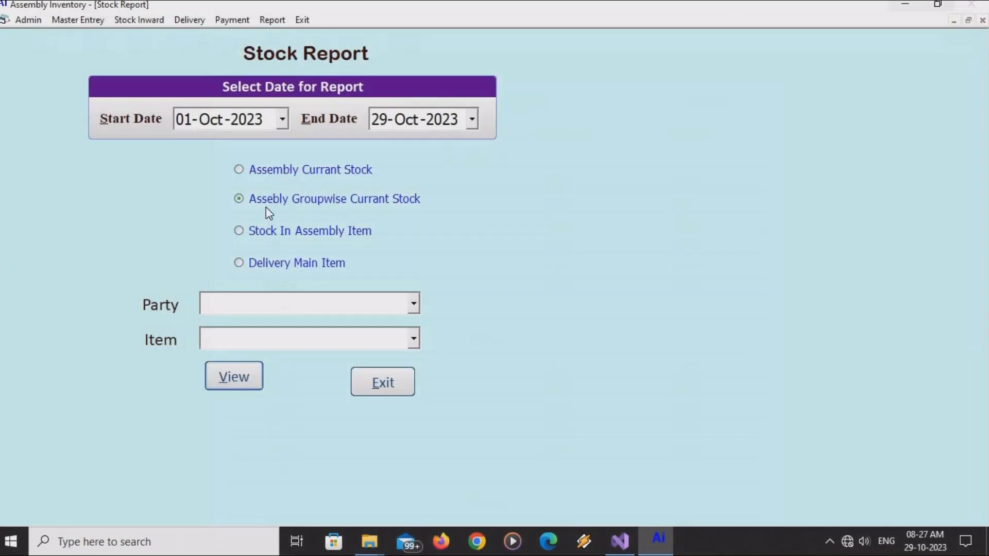
View and close the 28-entry Stock In Assembly Item report.
click(240, 231)
click(242, 377)
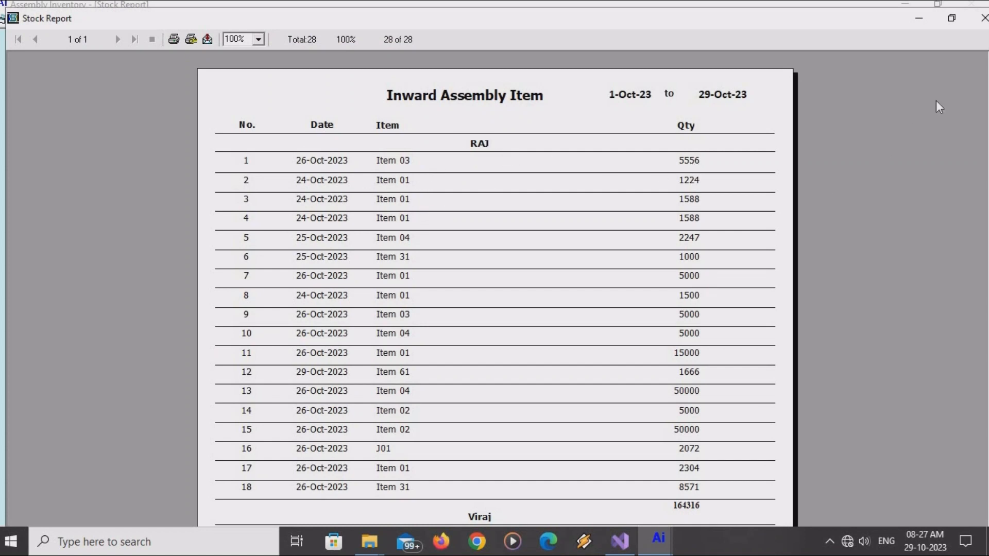
click(983, 21)
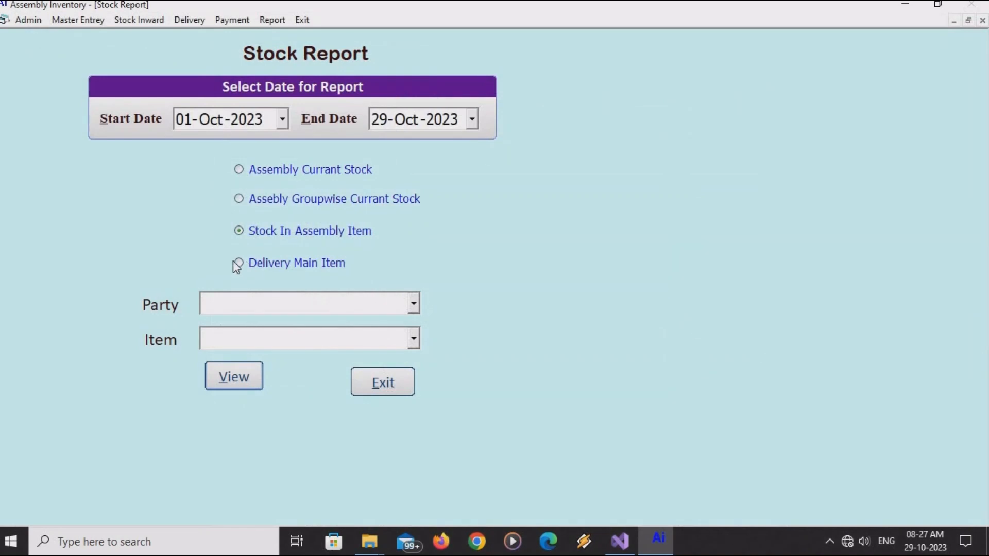
View the Delivery Main Item report totalling 14247 for 1–29 Oct 2023, then close it.
click(238, 262)
click(232, 378)
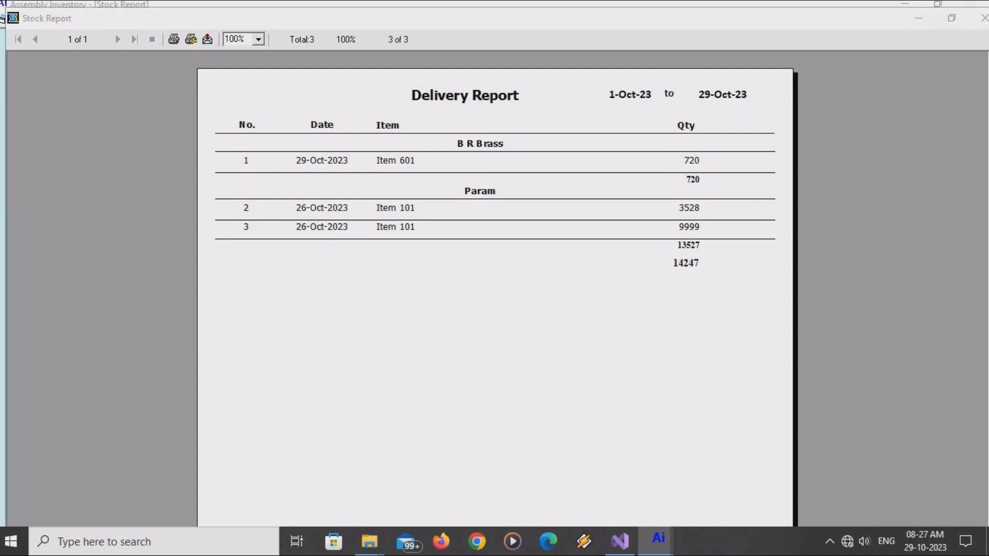
click(979, 19)
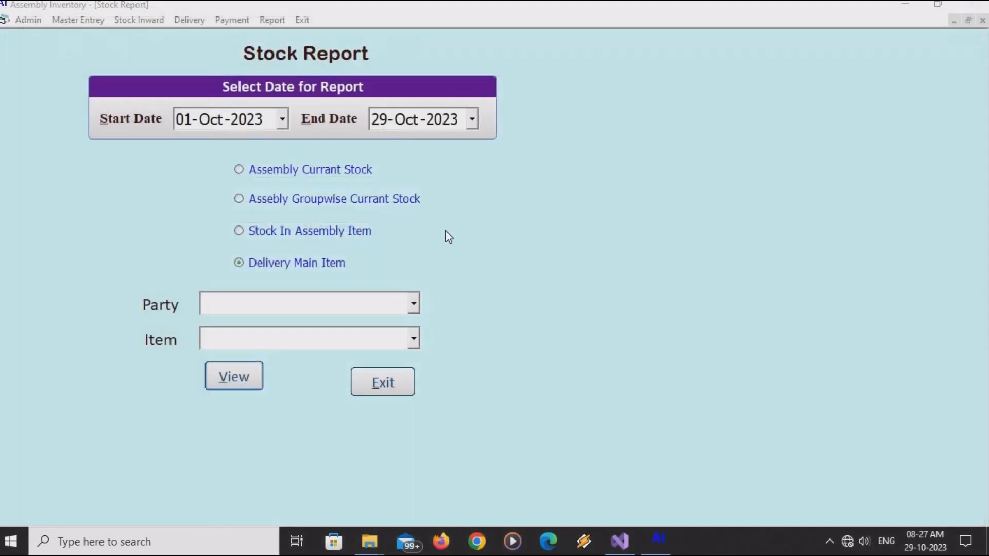
Check the Party and Item lists for the delivery and stock in assembly reports.
click(276, 302)
click(269, 342)
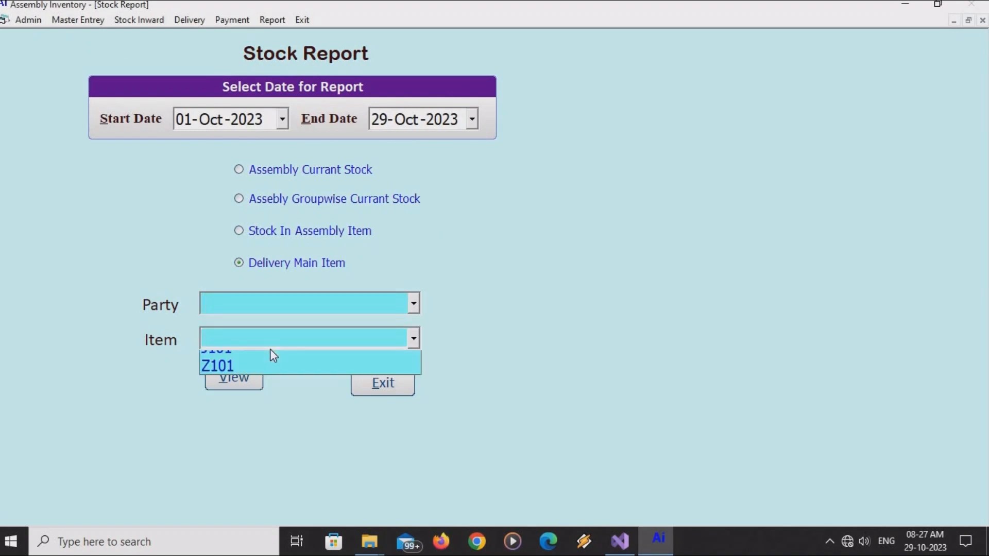
click(241, 233)
click(245, 310)
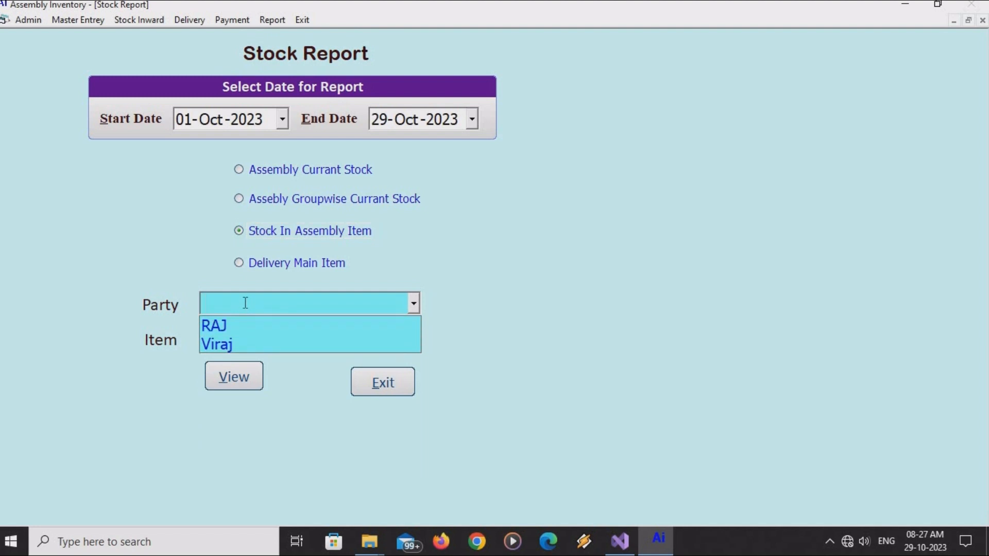
click(245, 340)
click(244, 339)
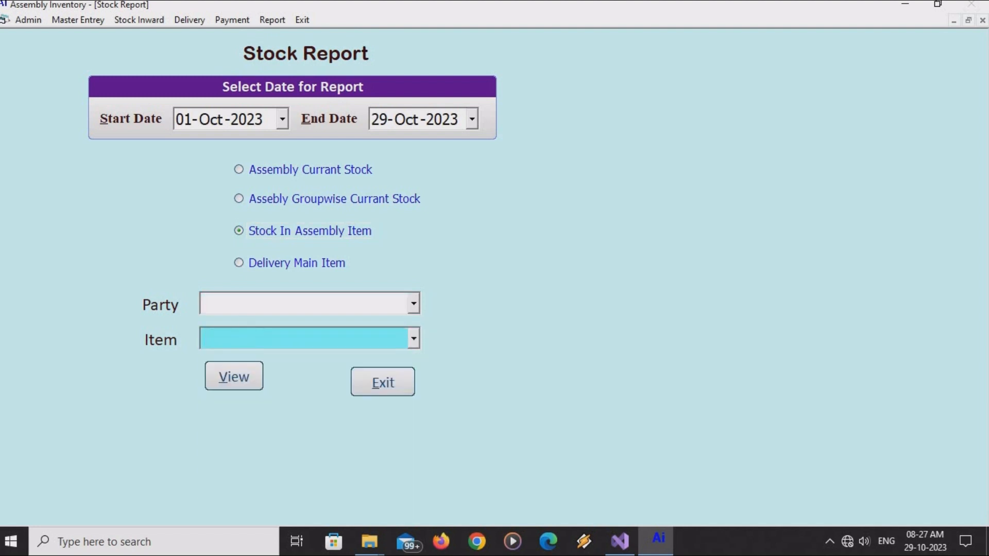
click(269, 23)
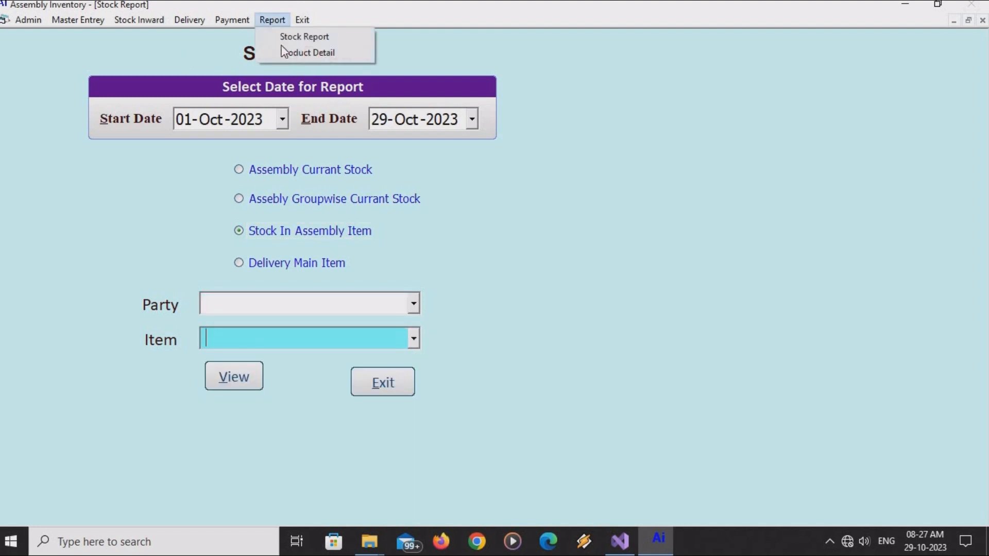
View the 30-entry Product Detail report of parts per assembly item, then close it.
click(282, 52)
click(228, 181)
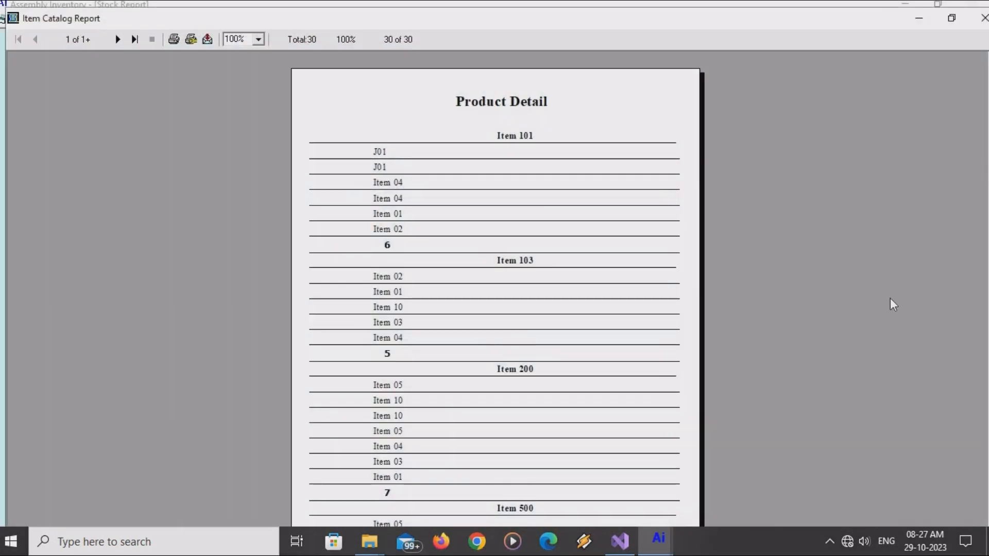
click(984, 18)
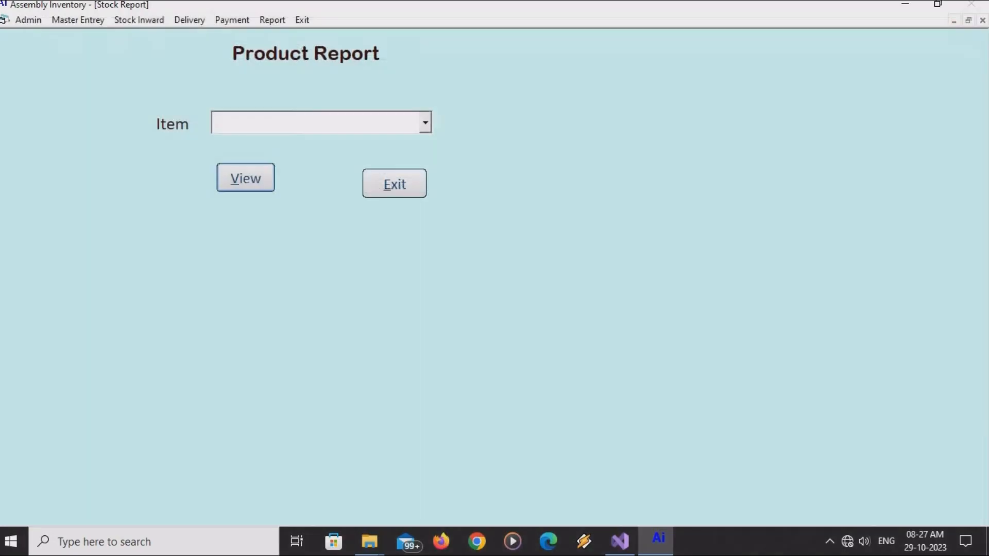
click(238, 20)
Choose RAJ in Purchase Payment and review the outstanding debits and earlier 3000 and 5000 payments.
click(243, 37)
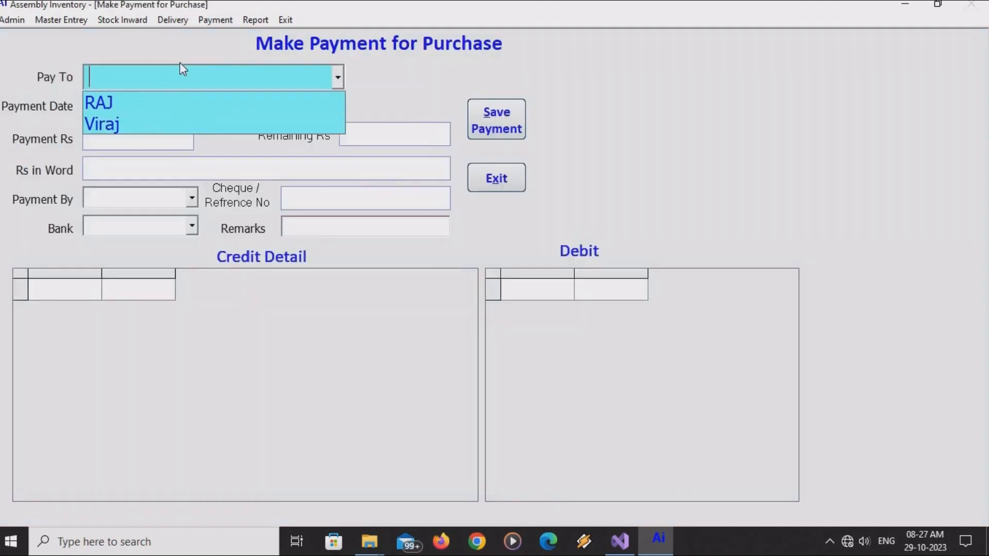
click(146, 101)
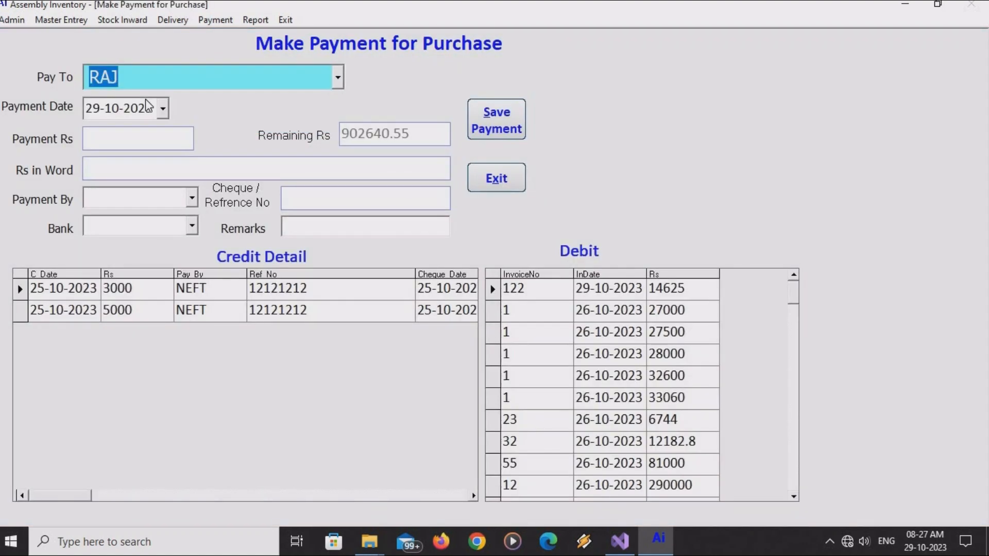
click(521, 294)
click(523, 315)
click(528, 358)
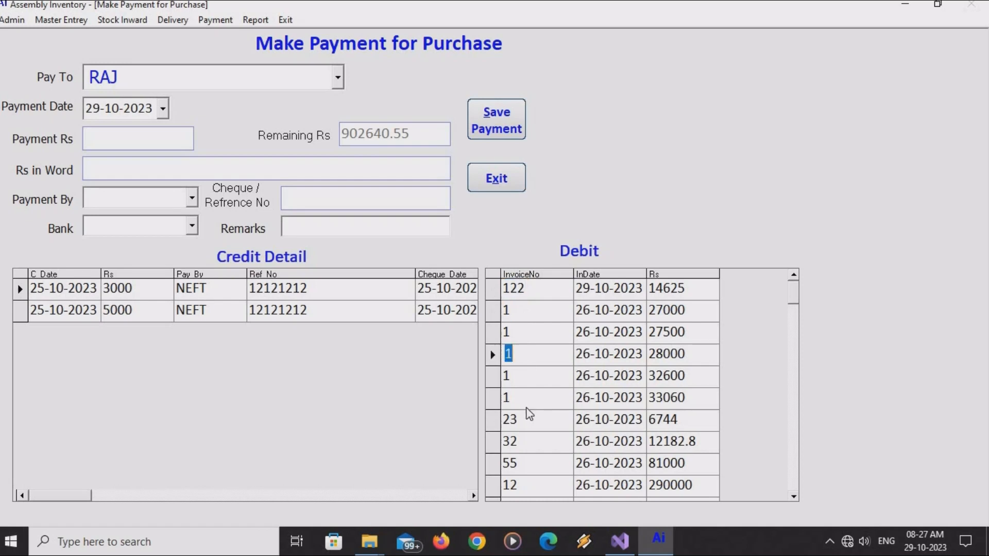
click(530, 416)
click(135, 289)
click(133, 308)
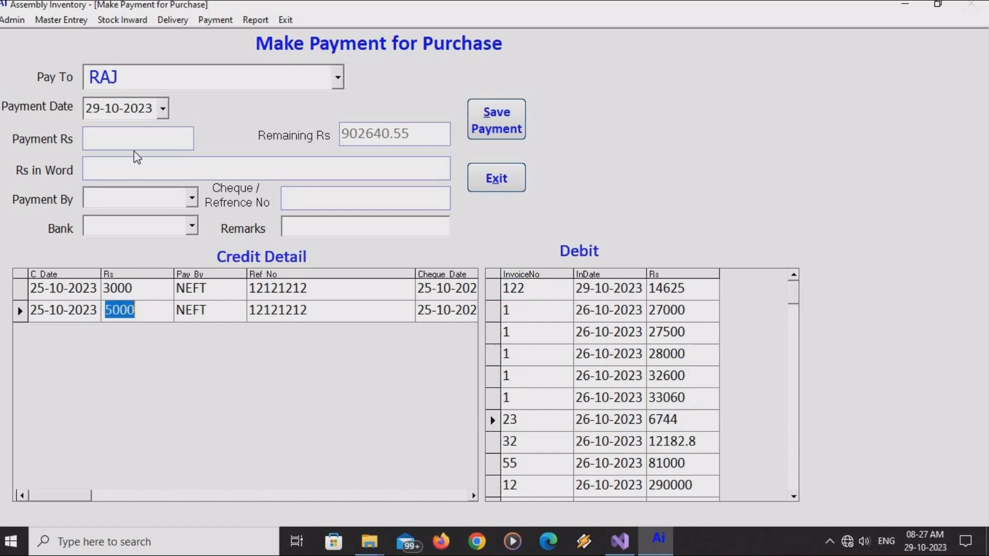
Save a 50000 NEFT payment through SBI with the transaction reference number.
click(133, 142)
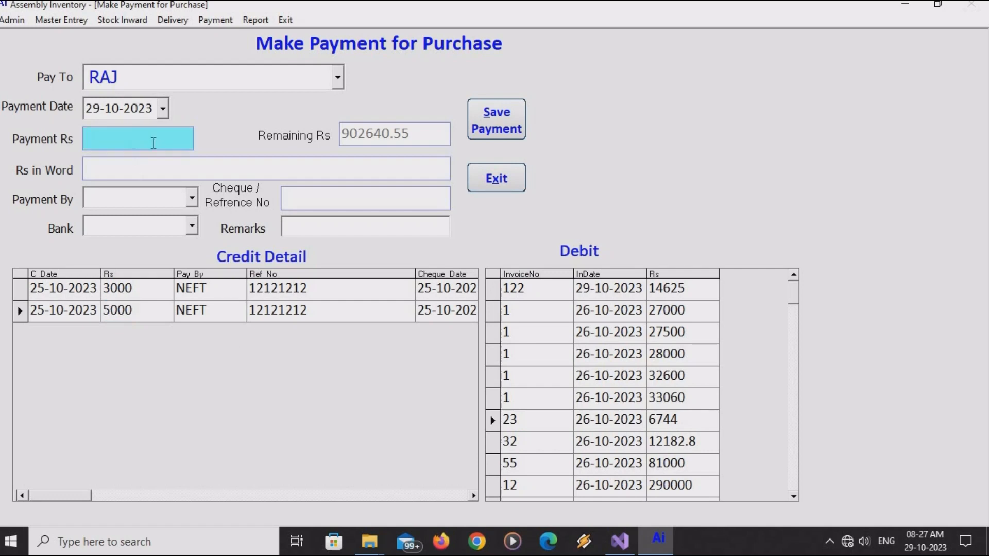
text(50000)
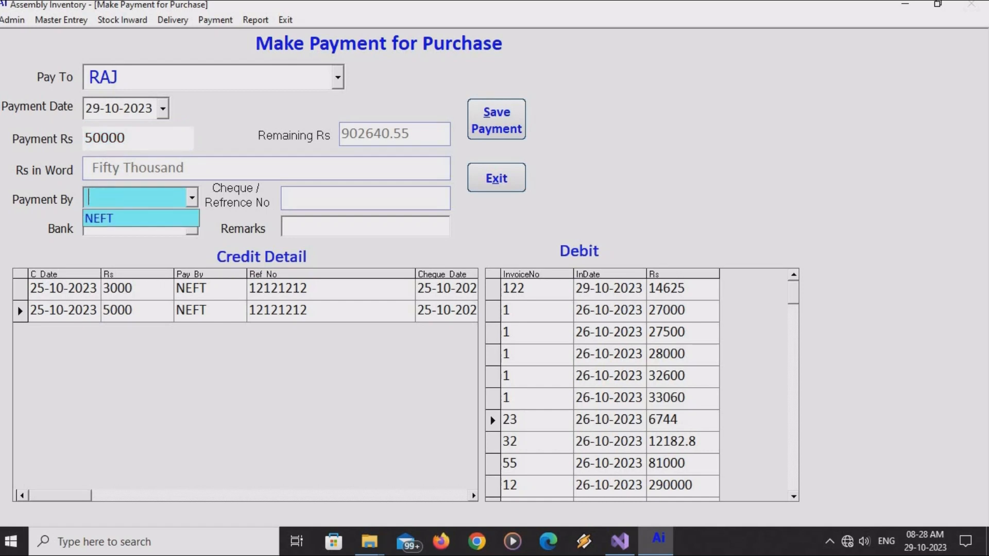
key(Down)
key(Return)
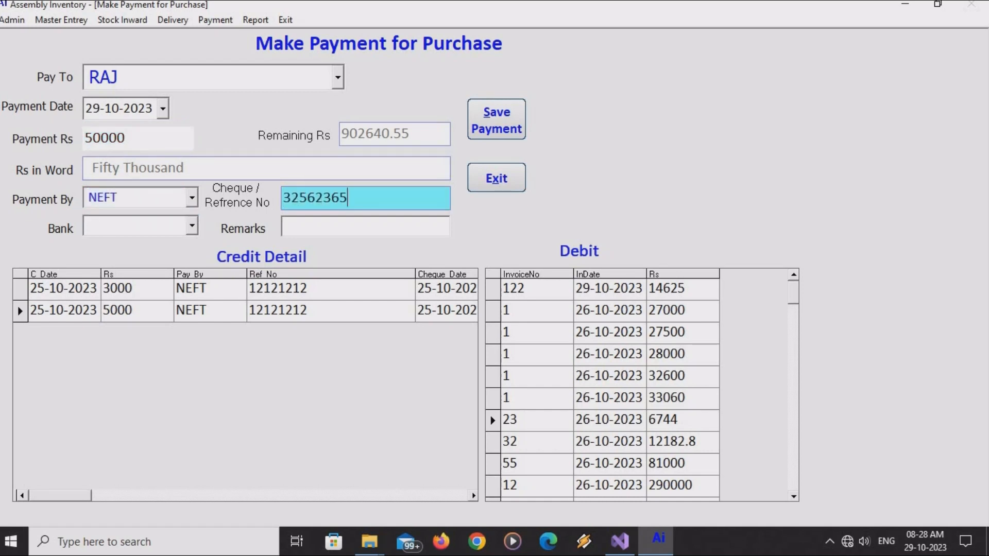
key(Return)
key(Down)
key(Return)
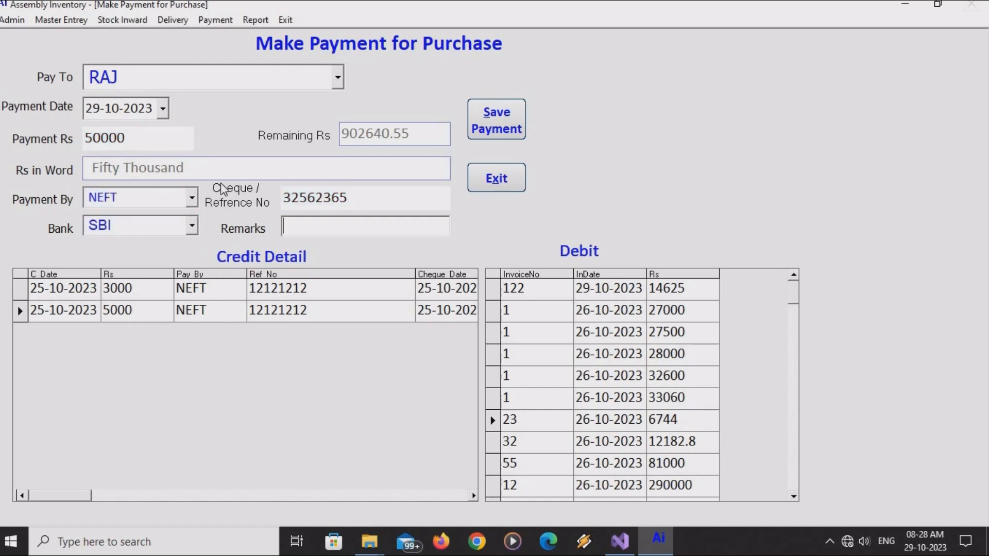
click(478, 133)
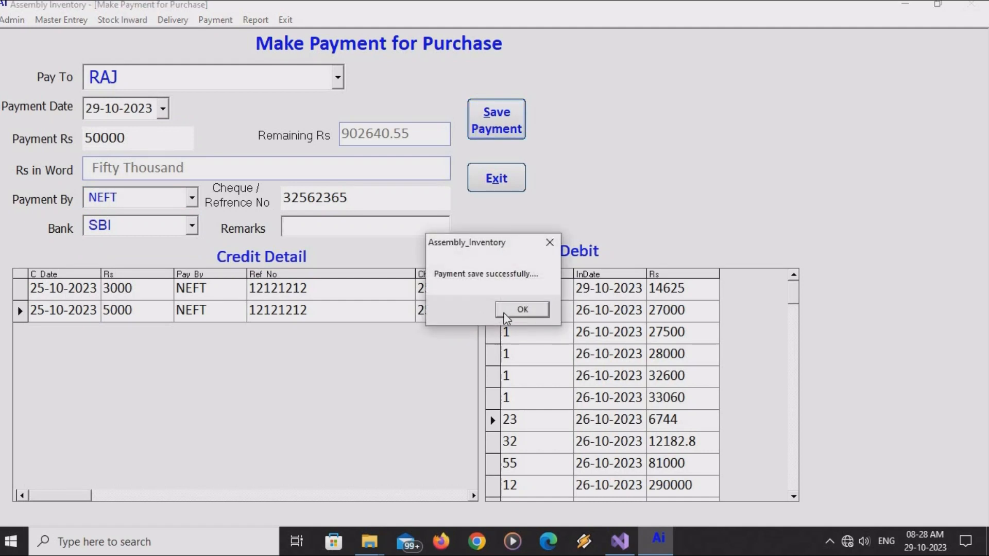
click(509, 311)
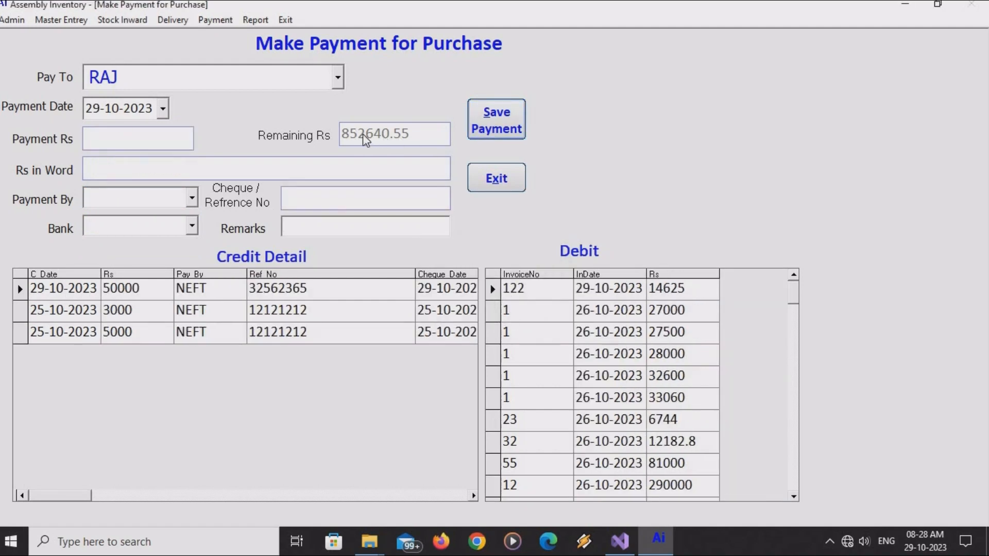